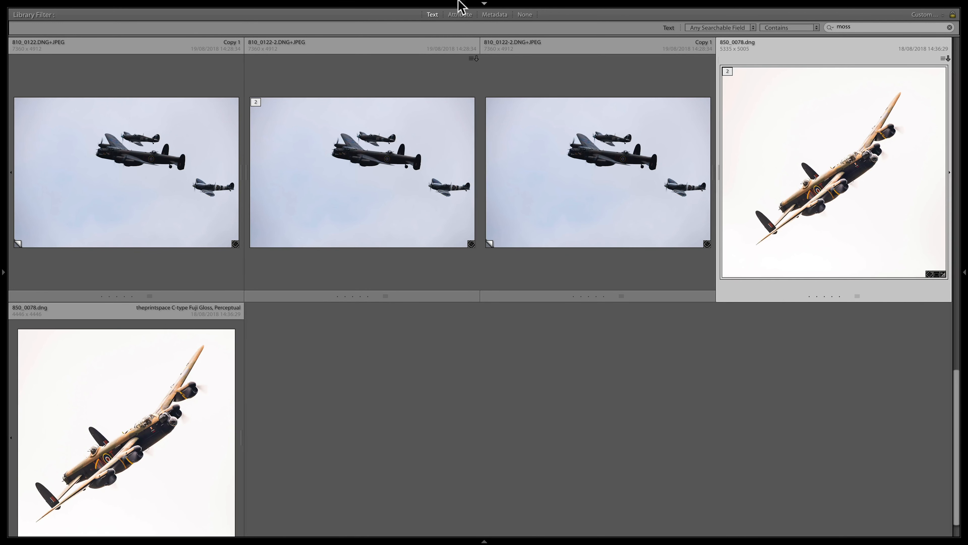
Step: Find the Create Virtual Copy command by searching for "virt" and create a virtual copy of the selected 850_0078.dng photo
mouse_move(329, 11)
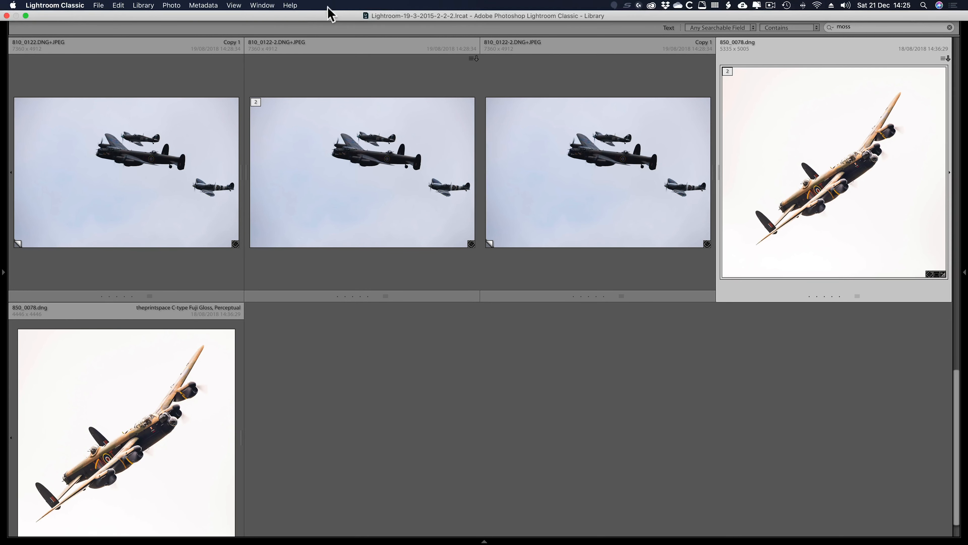
left_click(293, 5)
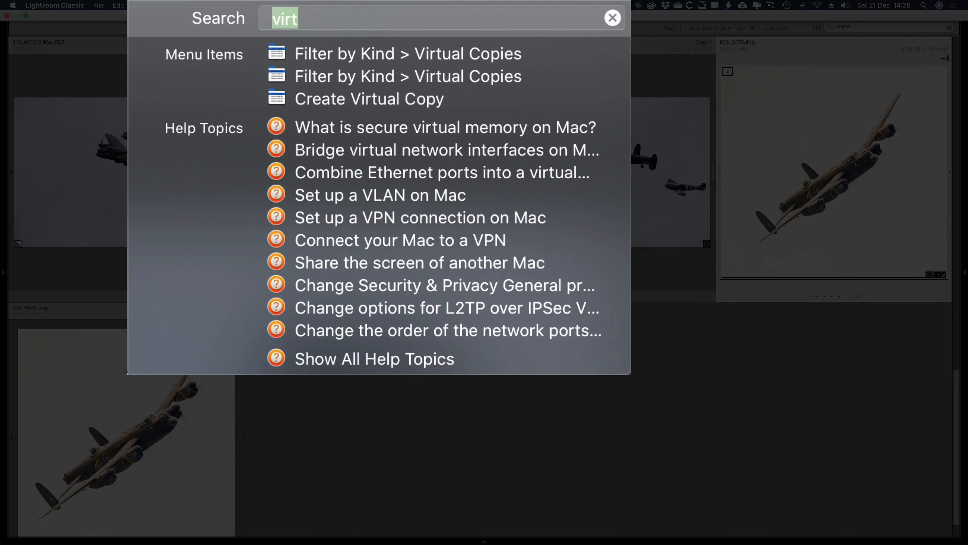
type("virt")
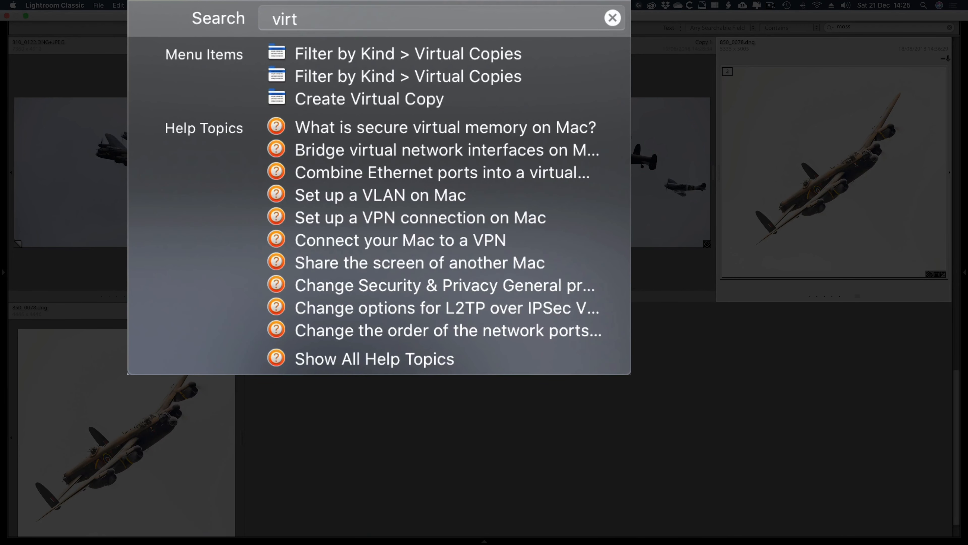
mouse_move(358, 50)
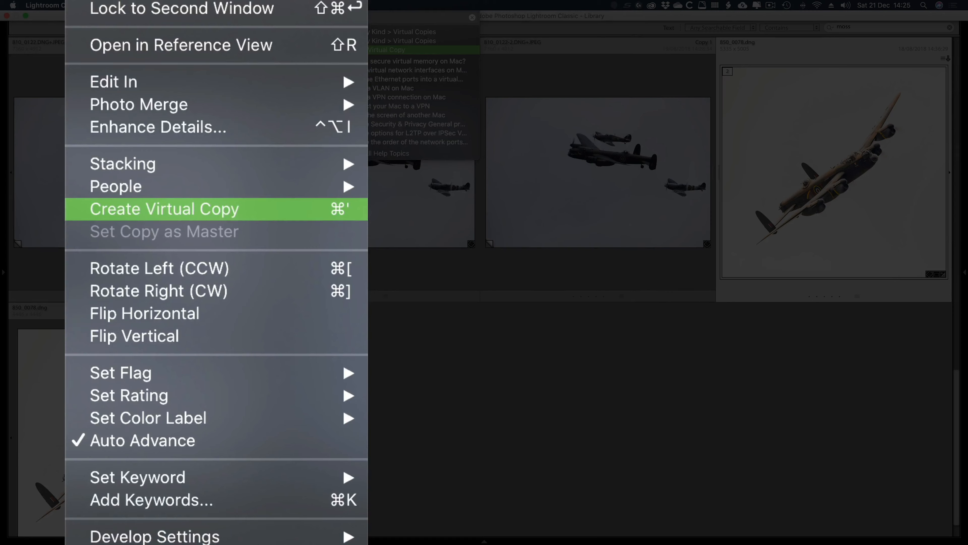
left_click(351, 50)
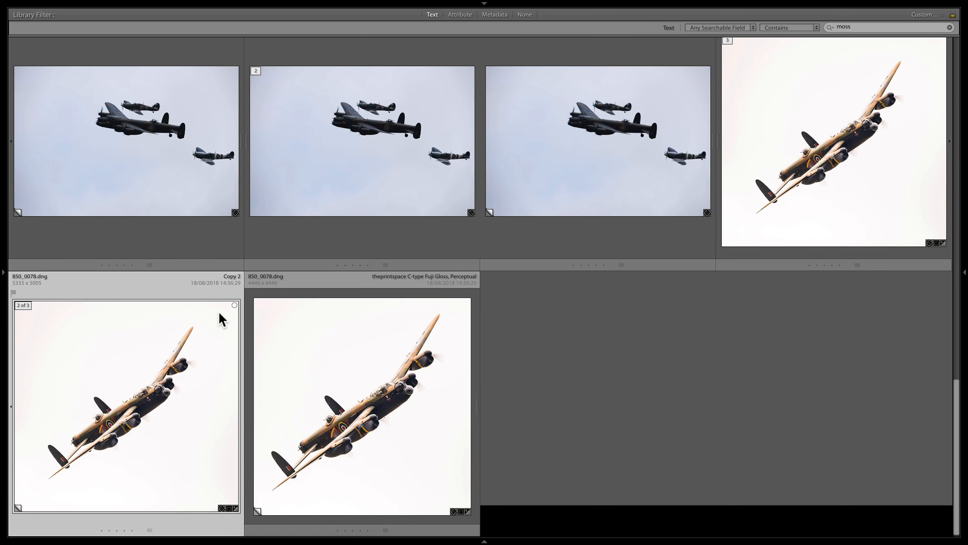
Step: Reveal the side panels and set the new virtual copy's Copy Name metadata to B&W
key("F7")
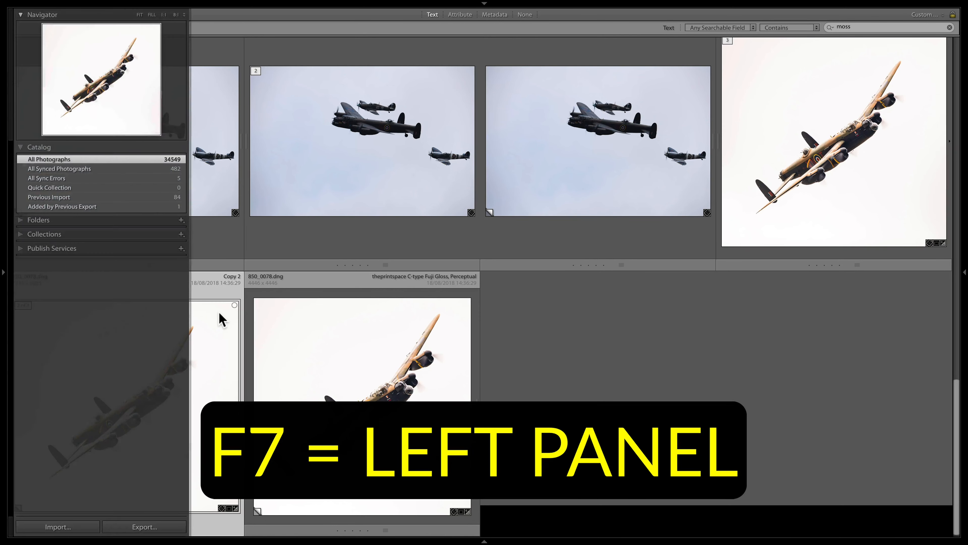
key("F8")
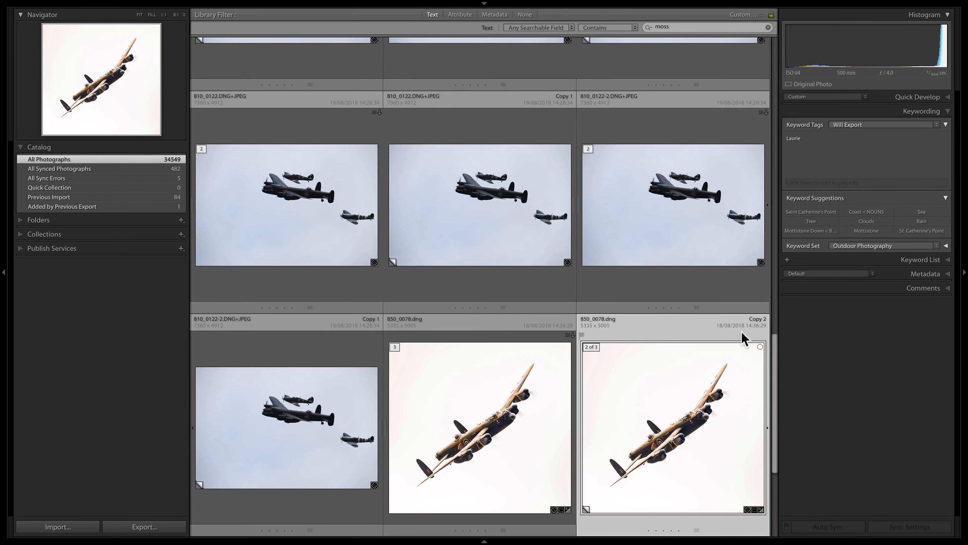
left_click(918, 275)
left_click(854, 188)
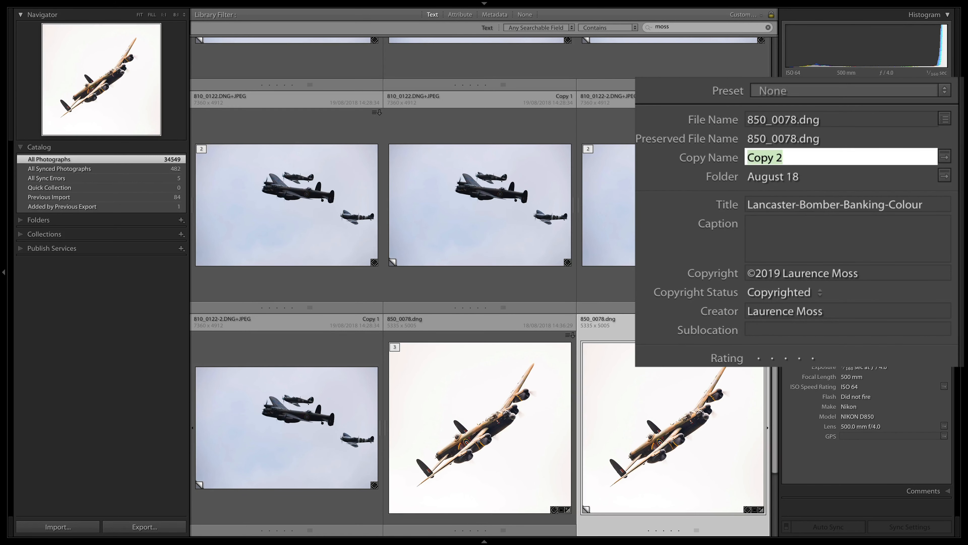
type("B&W")
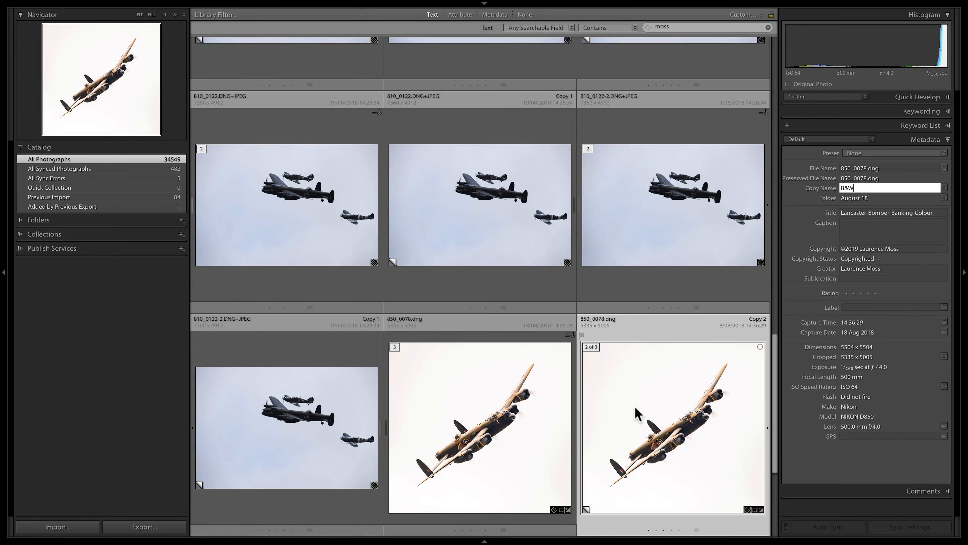
left_click(681, 372)
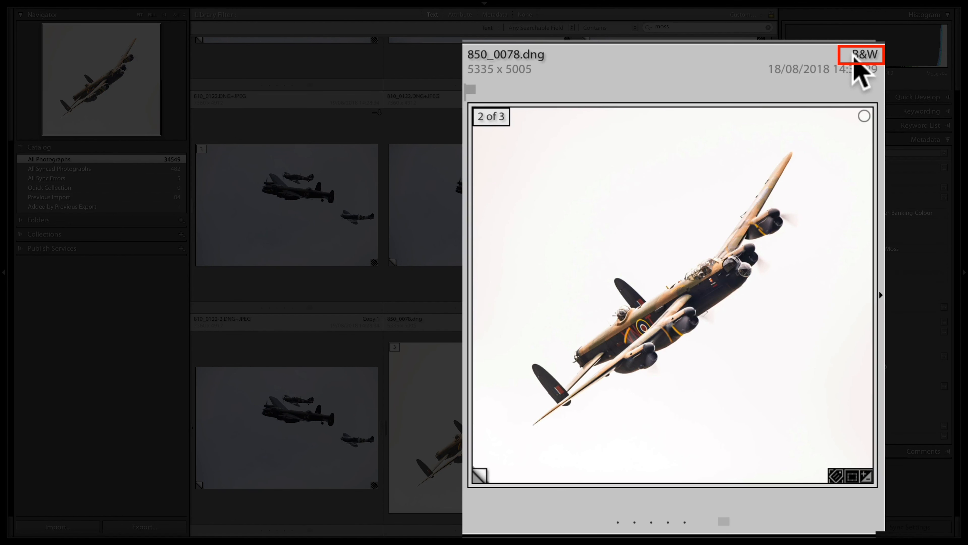
Step: Enlarge the virtual copy in Loupe view and set the first line of Loupe Info 1 to Copy Name
double_click(671, 371)
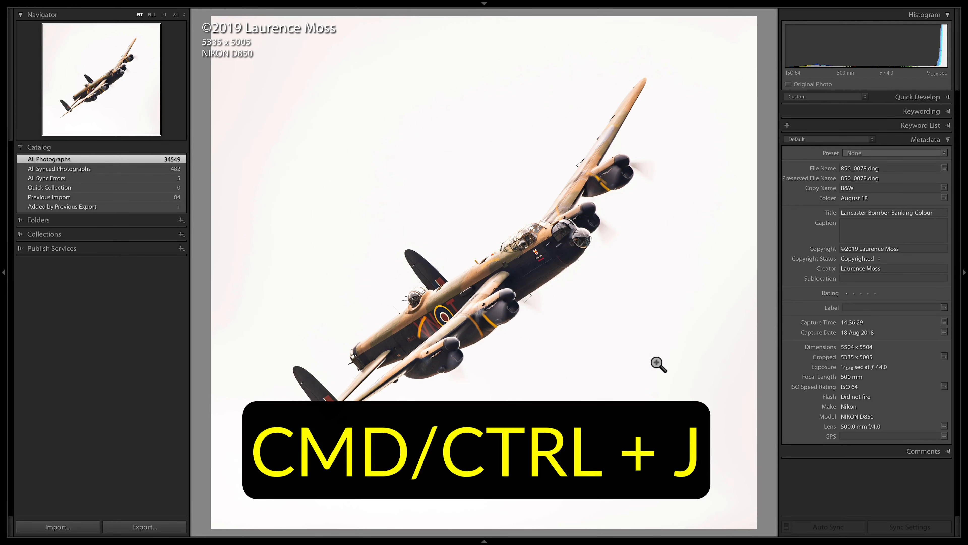
key("super+j")
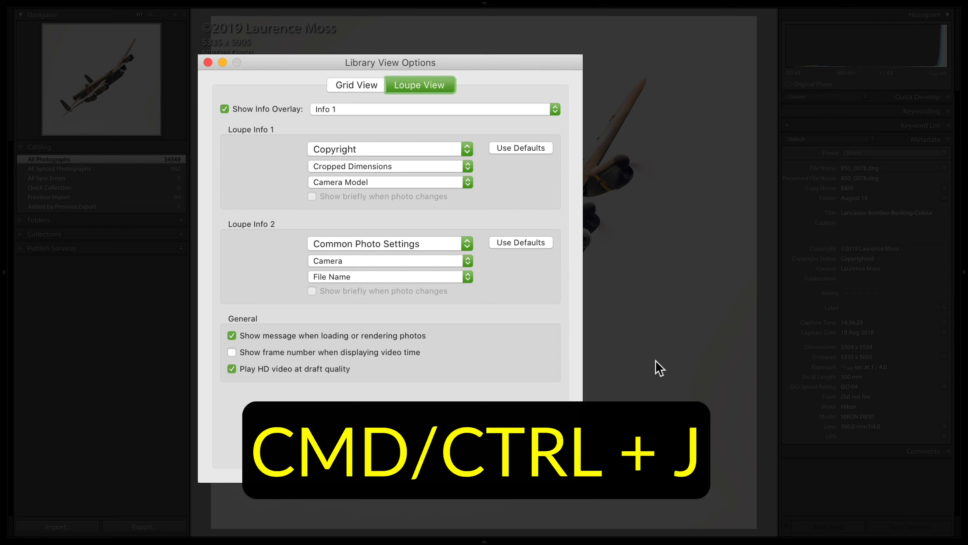
left_click(323, 151)
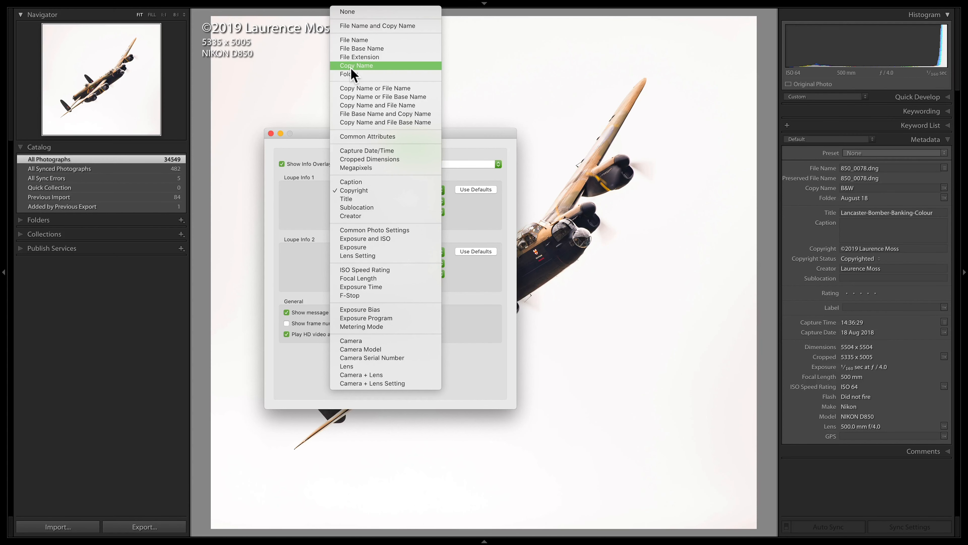
left_click(350, 67)
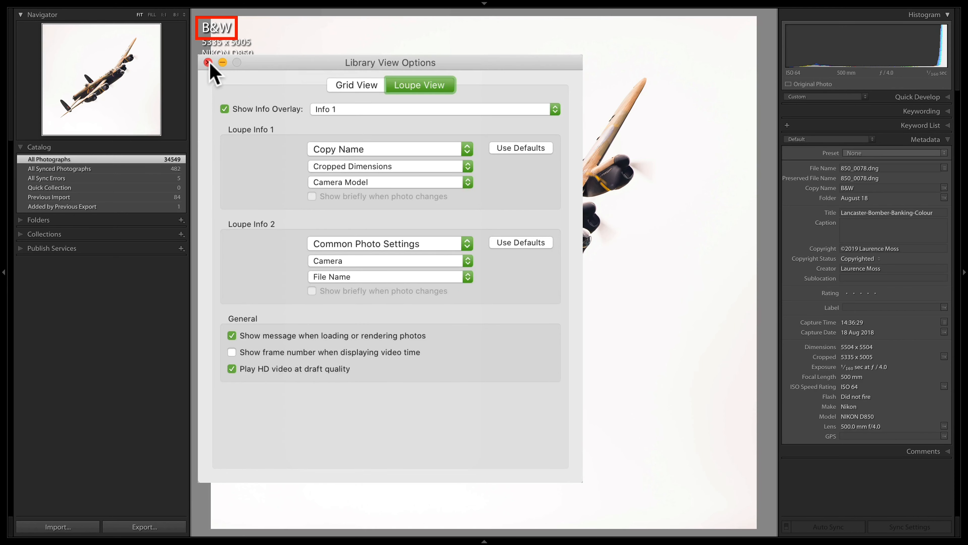
left_click(208, 63)
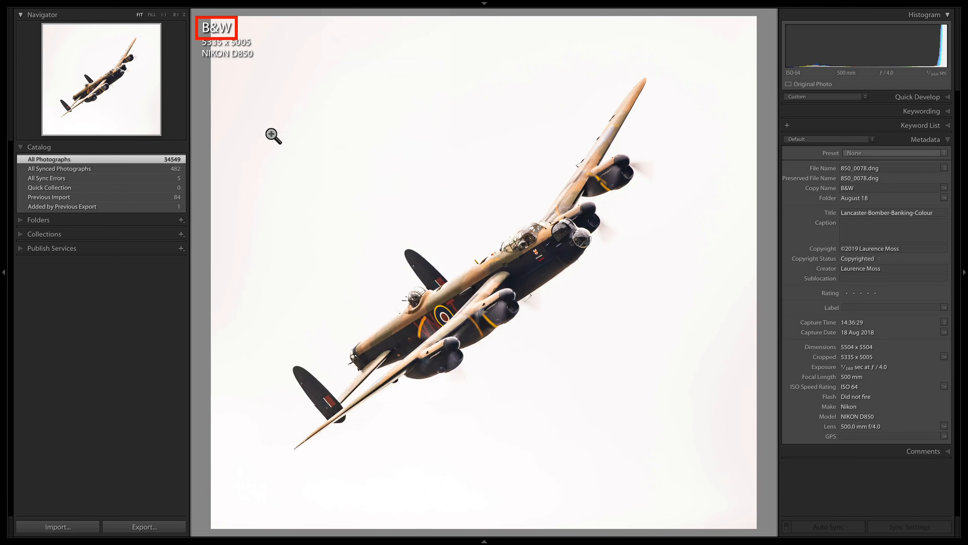
Step: Switch the B&W copy to the Develop module, hiding all surrounding panels except the adjustment settings
key("d")
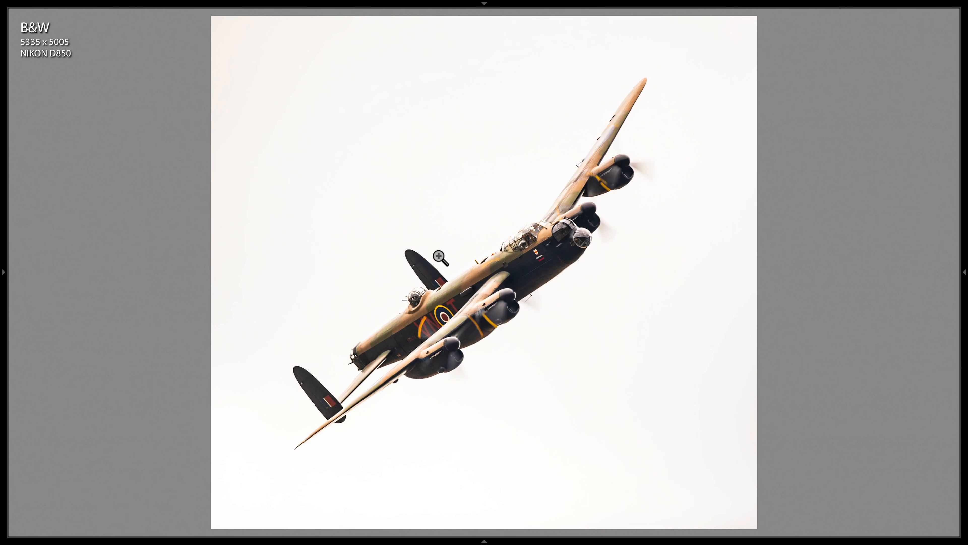
key("shift+Tab")
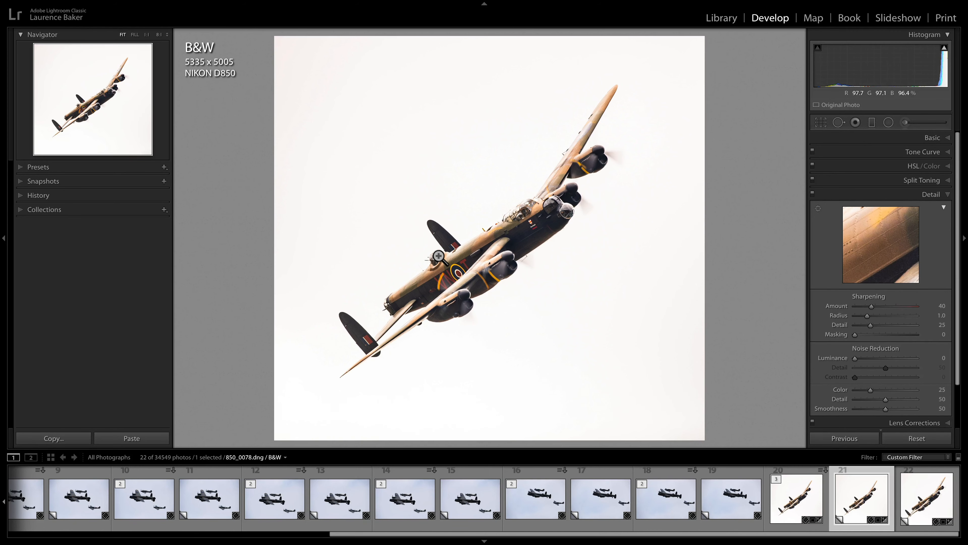
key("shift+Tab")
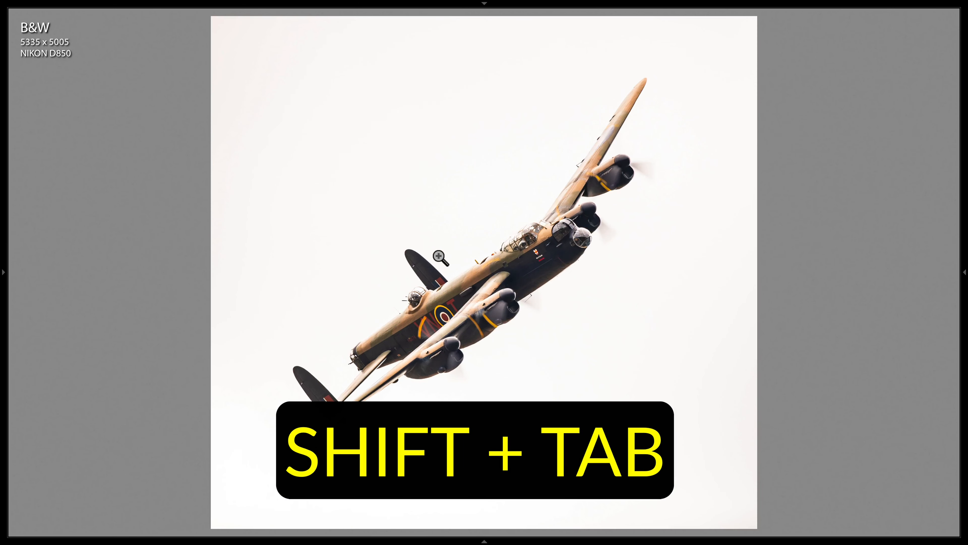
key("F8")
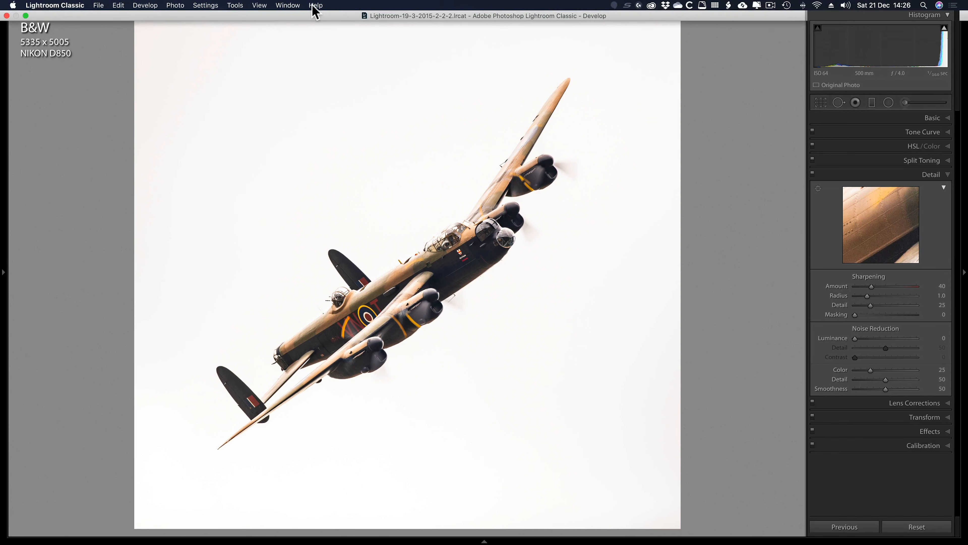
Step: Search the commands for "black", convert the photo to black and white, and expand the Basic settings
left_click(314, 5)
type("black")
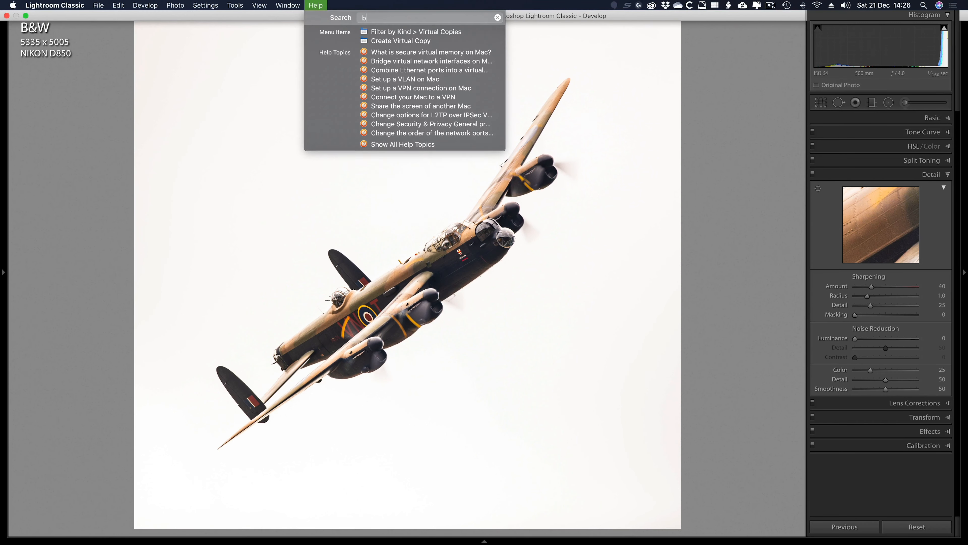
mouse_move(383, 30)
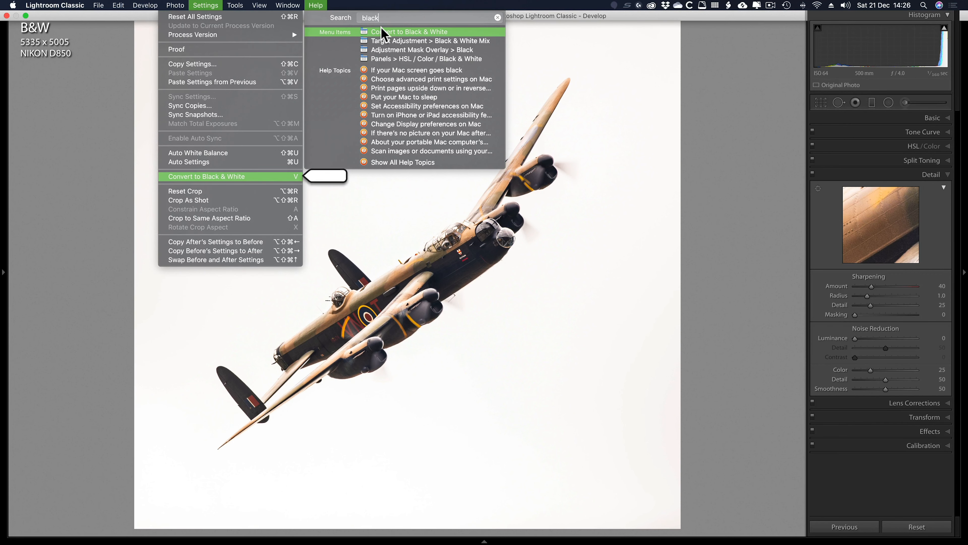
left_click(383, 31)
left_click(896, 116)
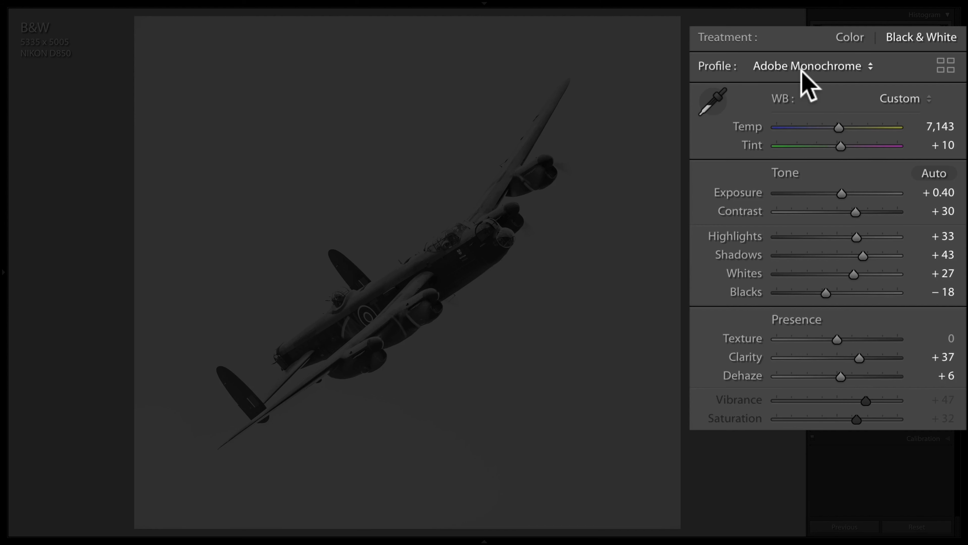
Step: Apply the B&W 05 profile and compare the photo in the color and black and white treatments
left_click(829, 69)
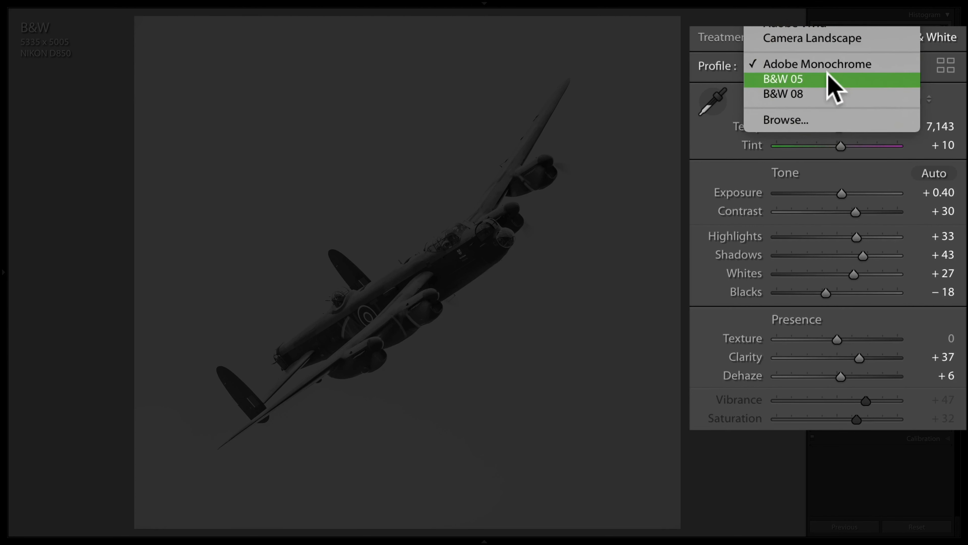
left_click(829, 79)
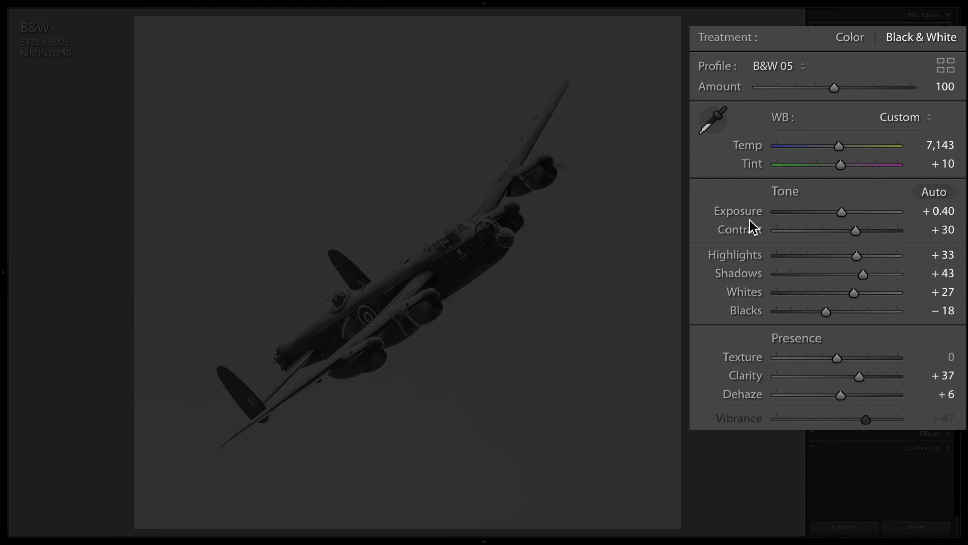
key("v")
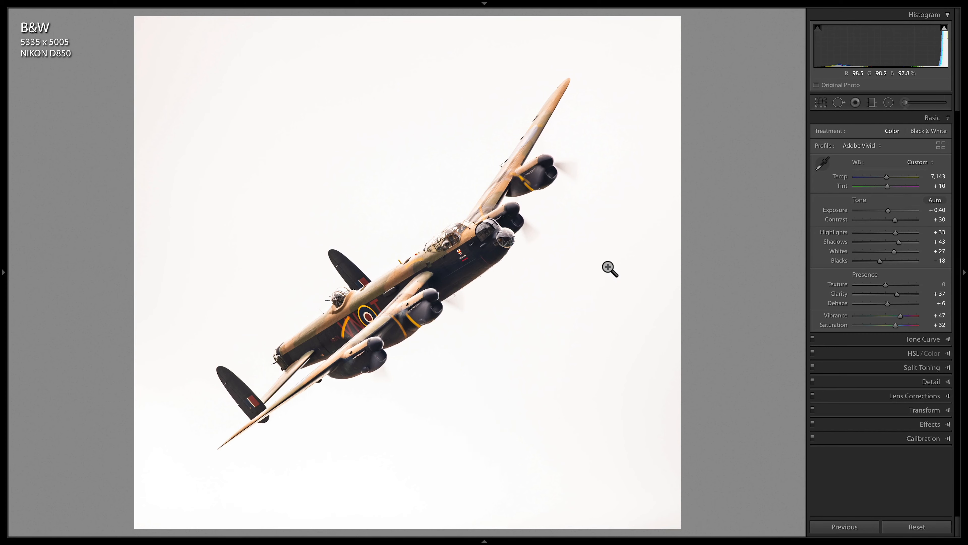
key("v")
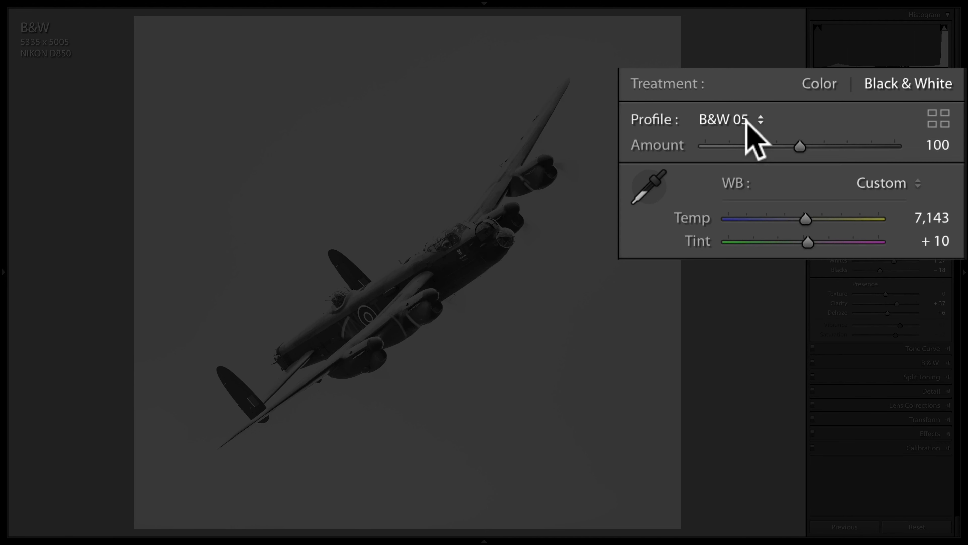
Step: Look through the black and white profiles in the Profile Browser, close it, and set the profile to Adobe Monochrome
left_click(746, 118)
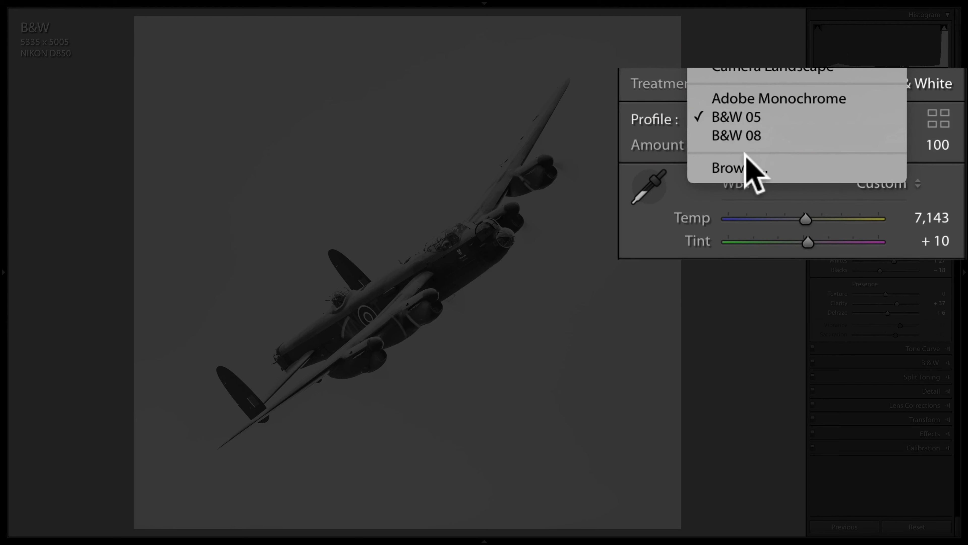
left_click(750, 169)
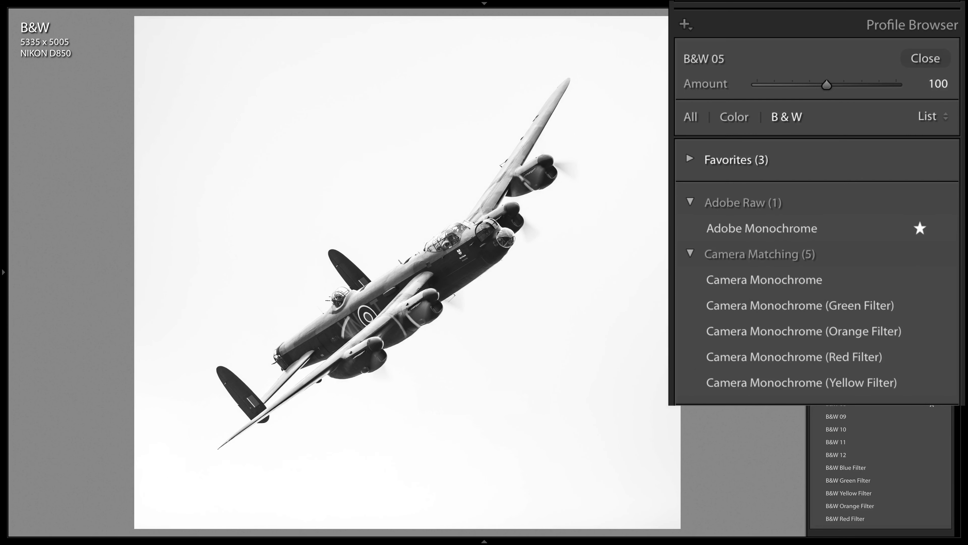
left_click(921, 227)
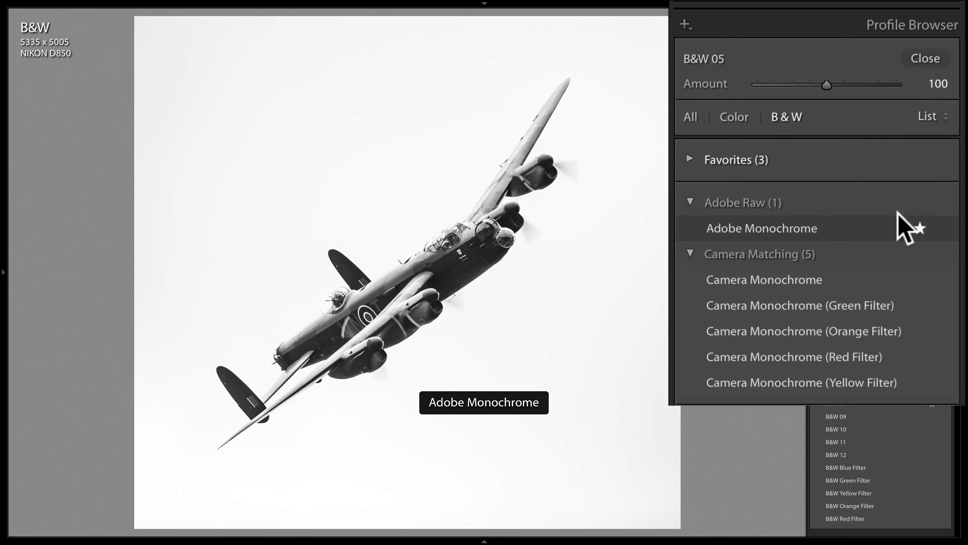
left_click(926, 59)
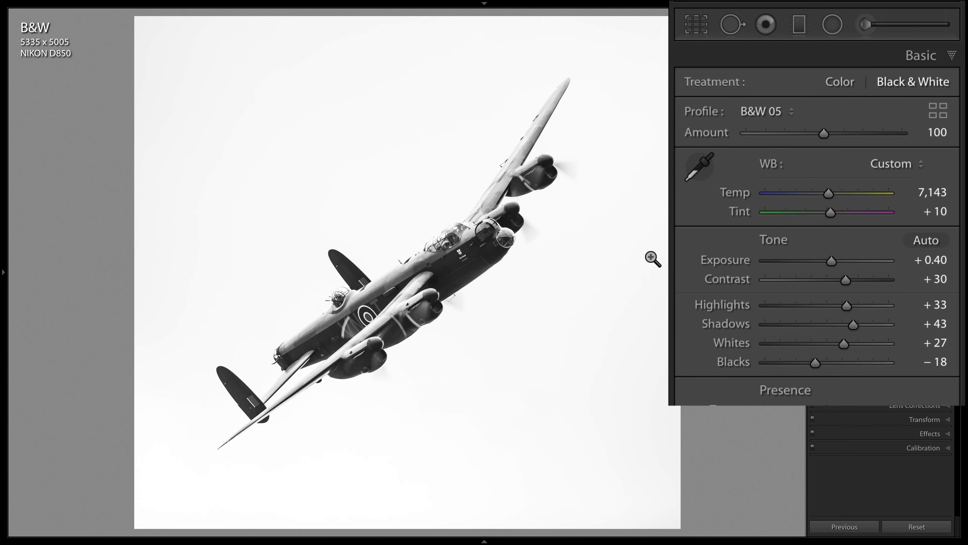
left_click(765, 112)
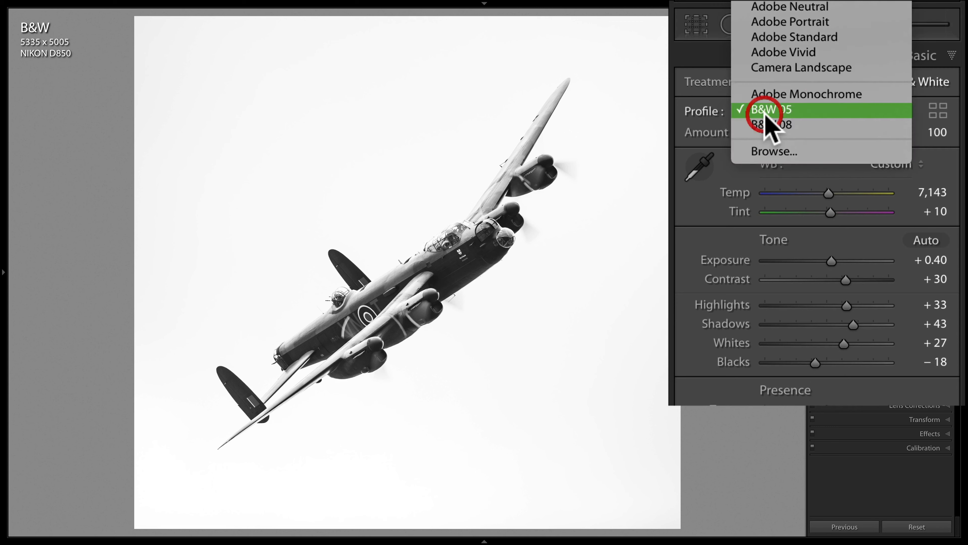
left_click(767, 93)
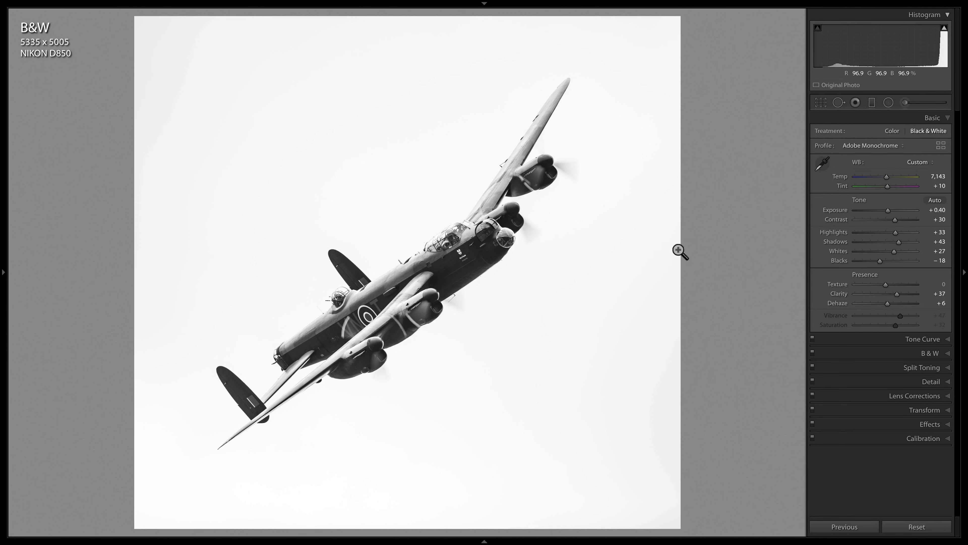
Step: Try the automatic tone adjustment on the black and white photo and undo it
left_click(935, 200)
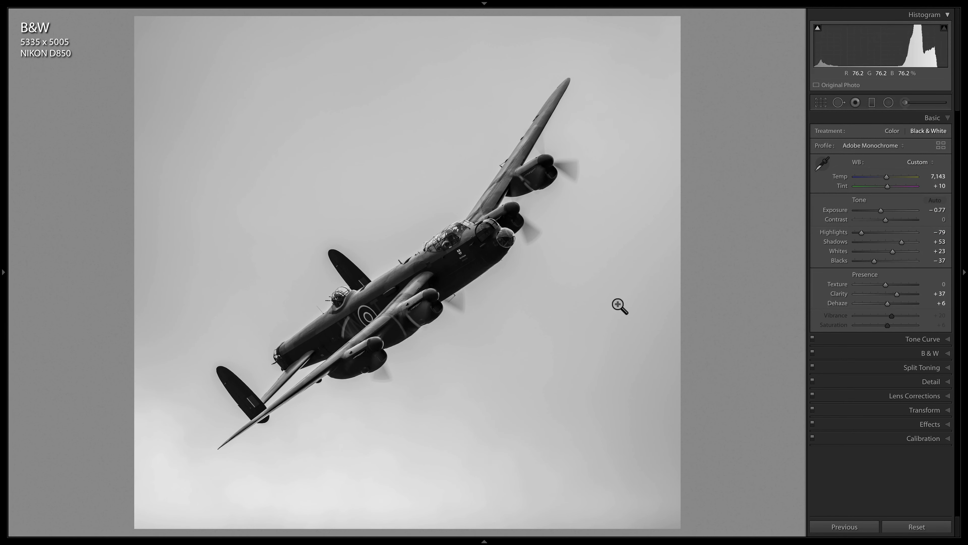
key("ctrl+z")
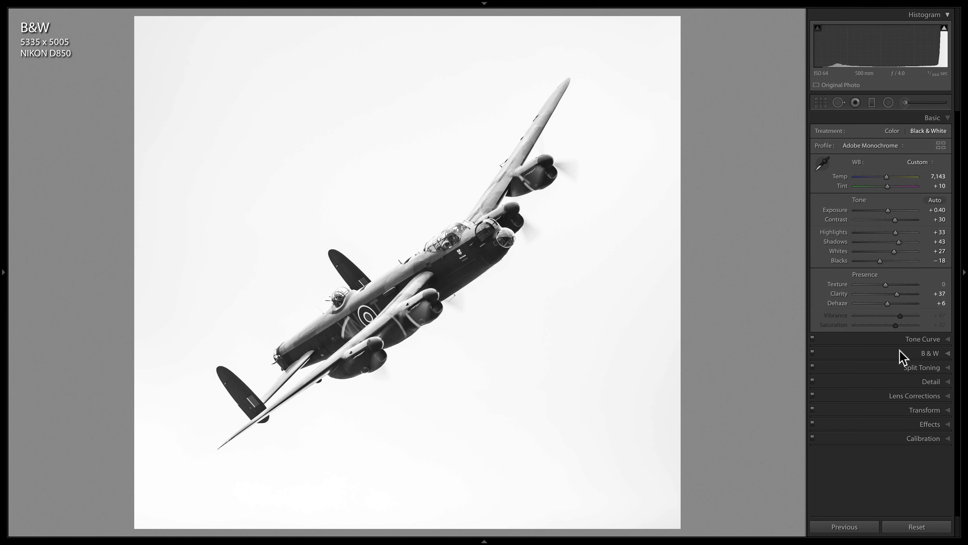
Step: Try the automatic Black & White Mix on the bomber photo and undo it
left_click(949, 353)
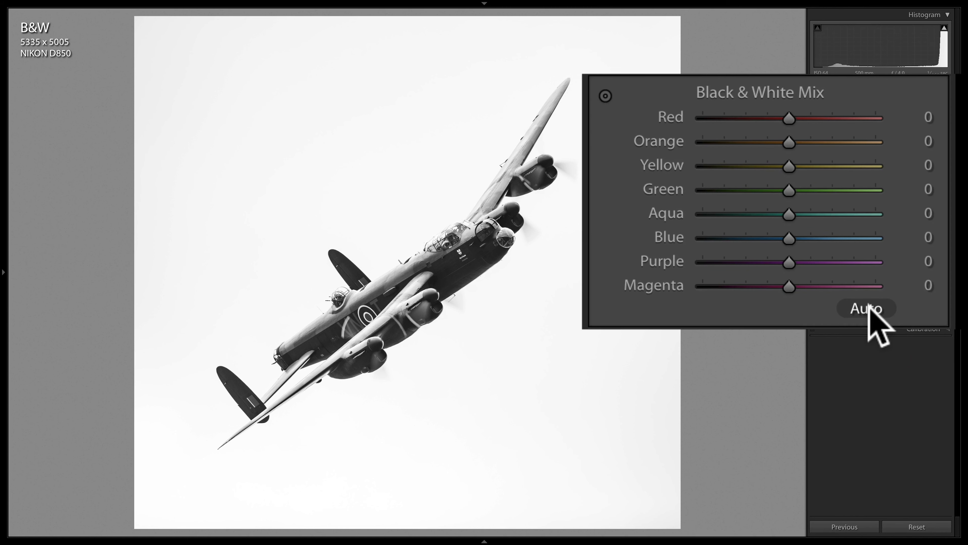
left_click(869, 302)
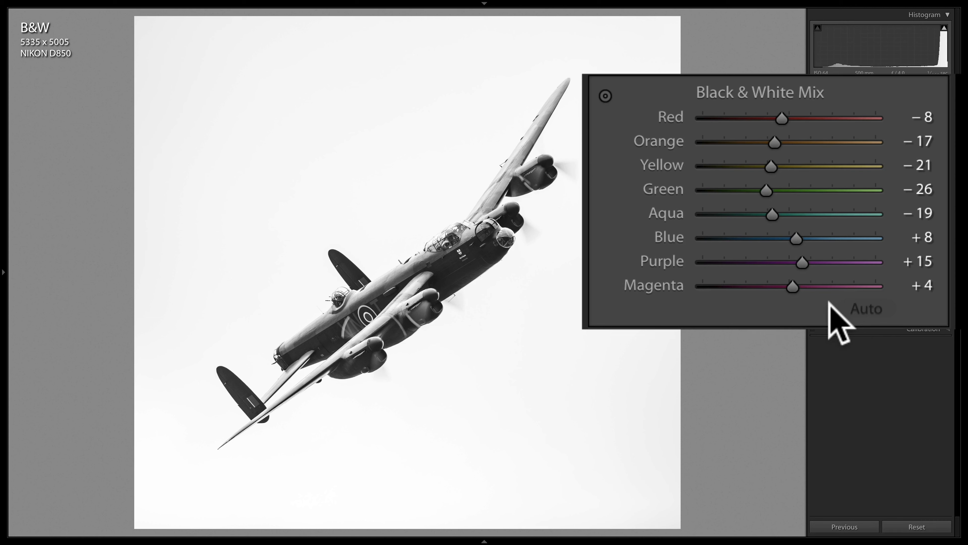
key("ctrl+z")
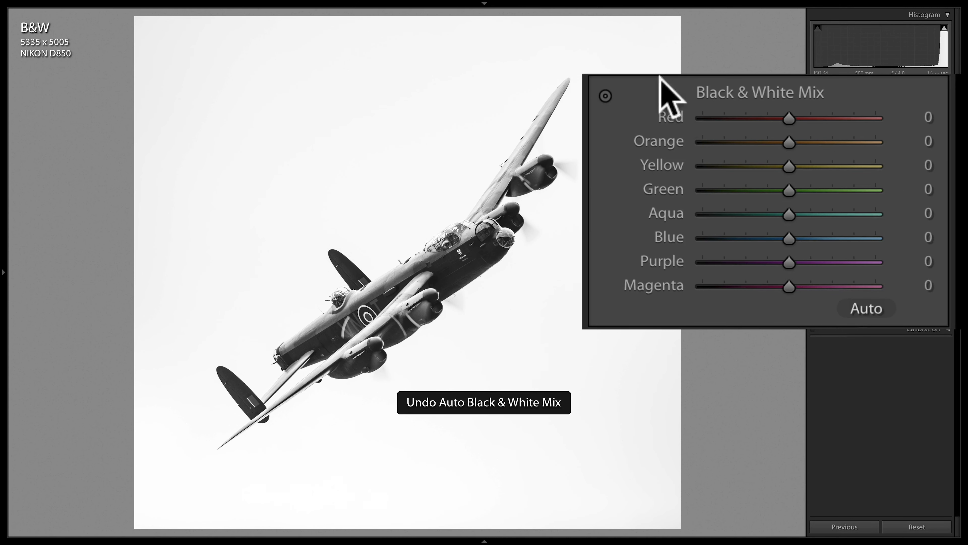
Step: Darken the lower fuselage with the targeted Black & White Mix adjustment, bringing Blue to -47 and Purple to -20
left_click(606, 95)
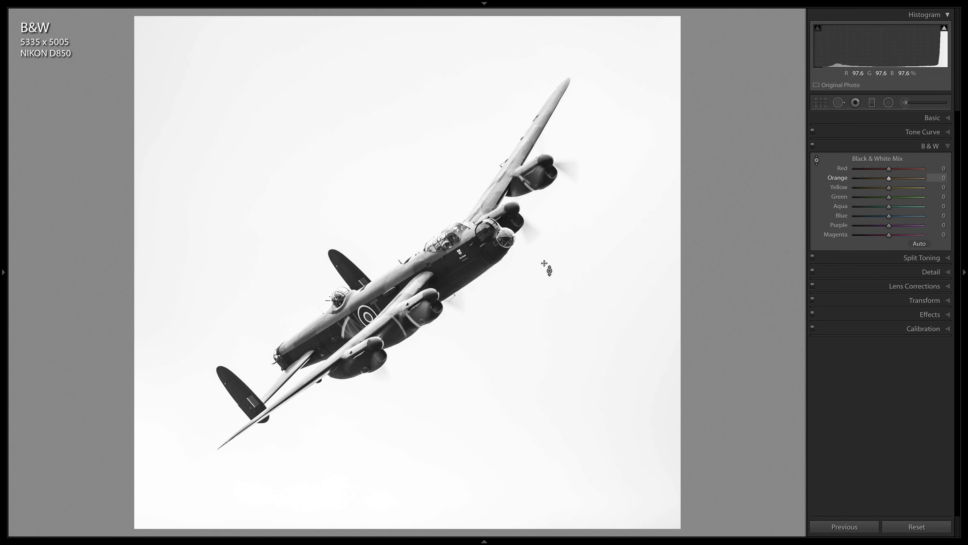
key("F7")
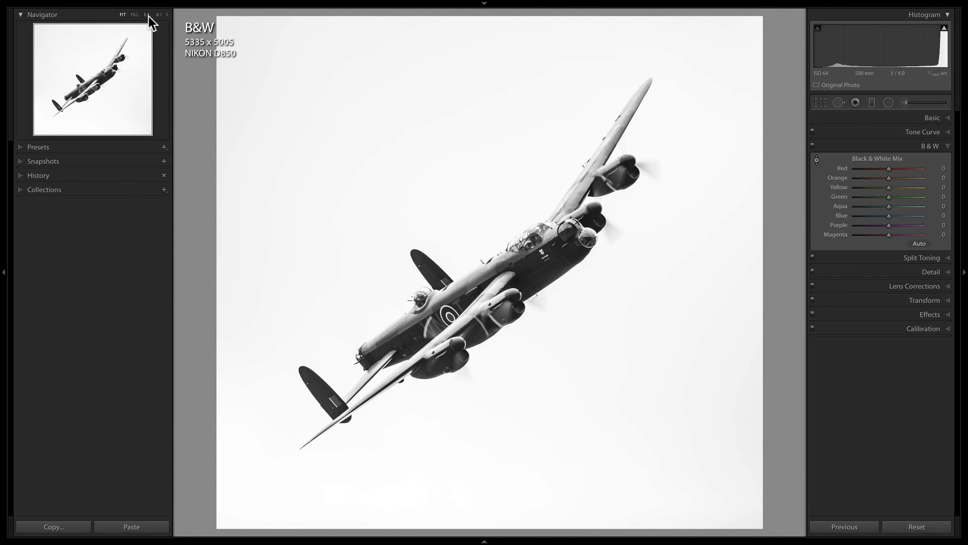
left_click(146, 14)
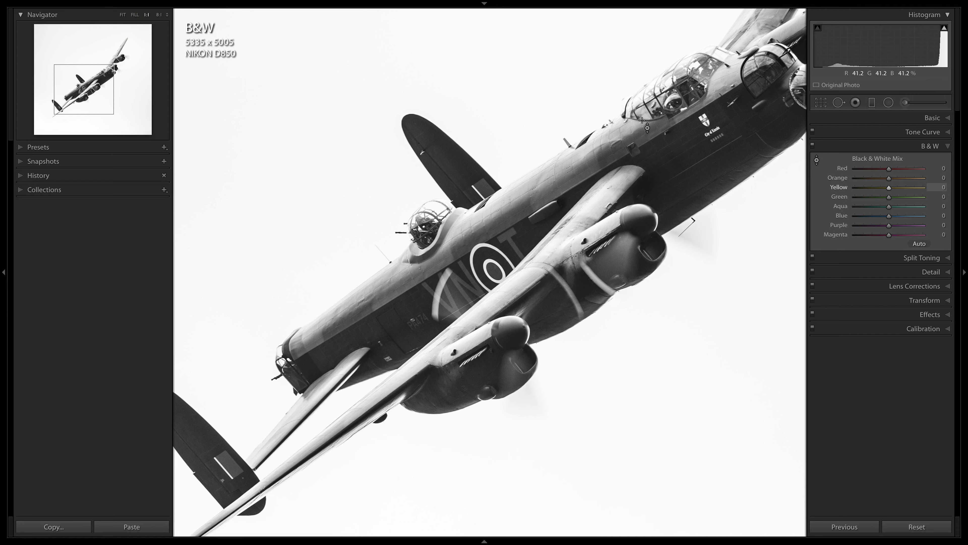
left_click_drag(703, 180, 582, 291)
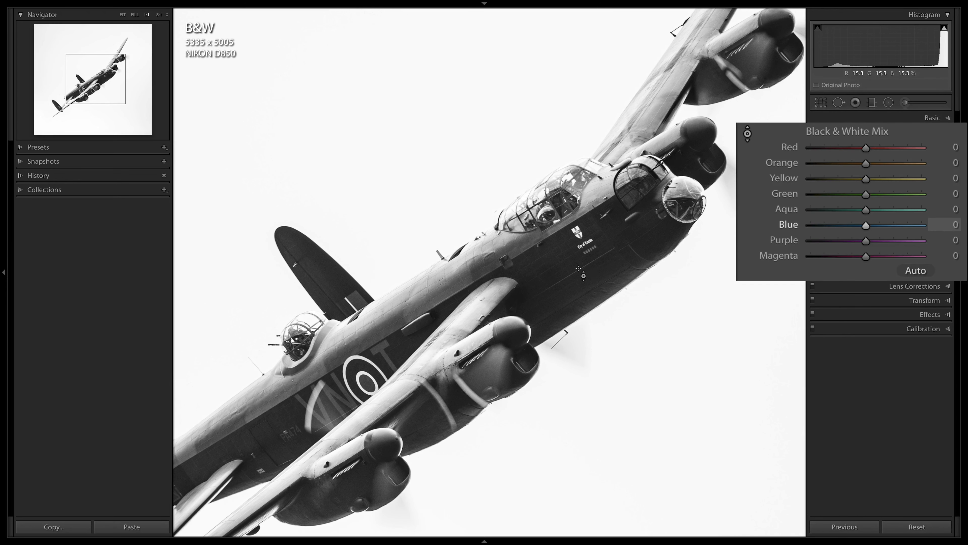
left_click_drag(572, 275, 572, 312)
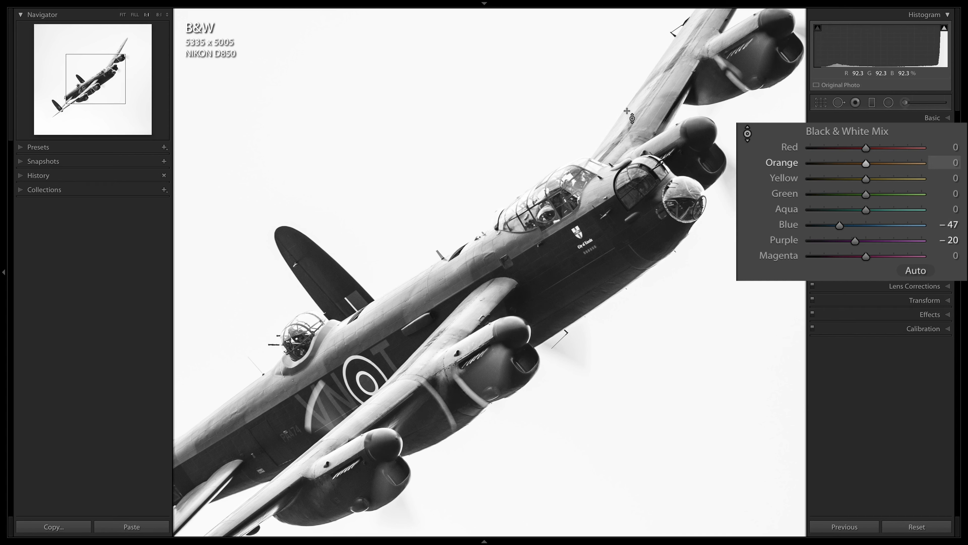
Step: Darken the wing and upper fuselage with the targeted mix adjustment, bringing Orange to -41 and Yellow to -12
left_click_drag(627, 110, 627, 130)
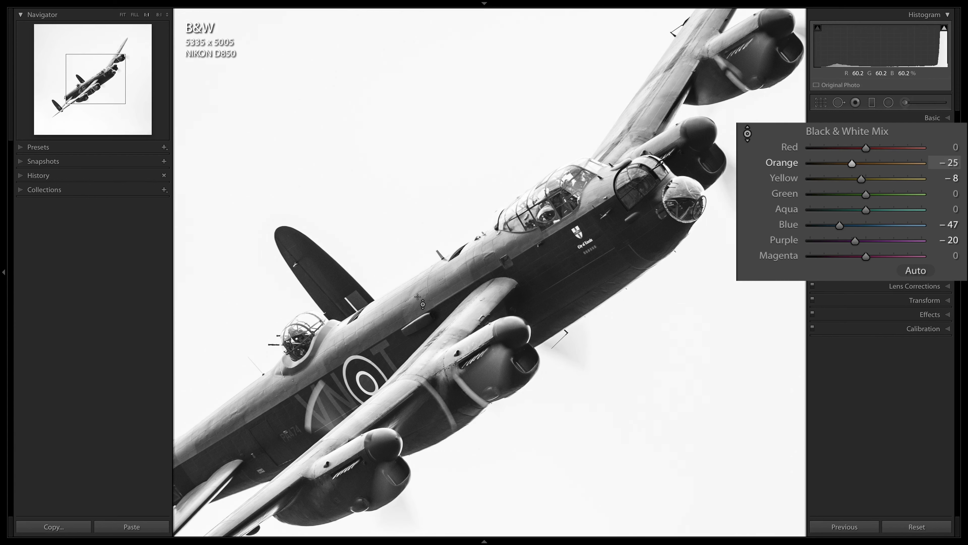
left_click_drag(418, 297, 418, 304)
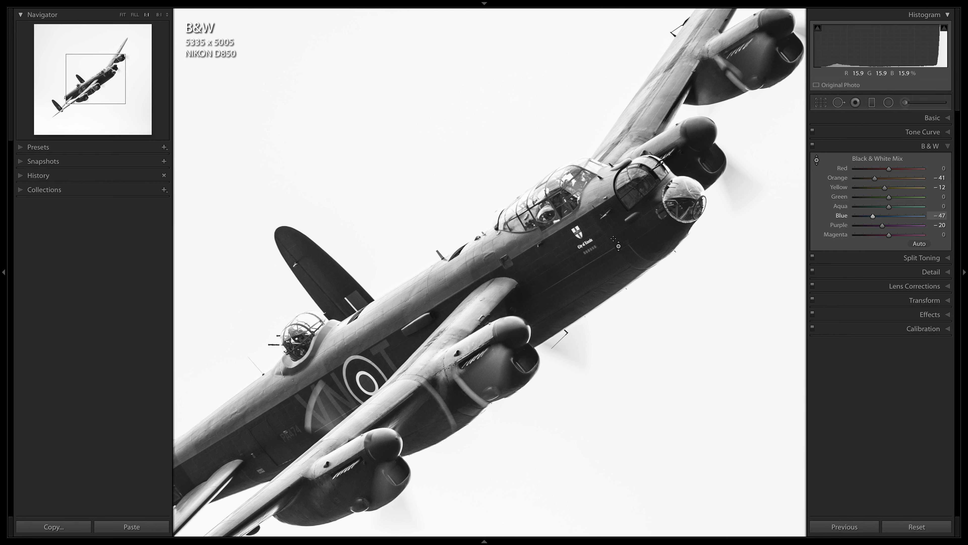
key("z")
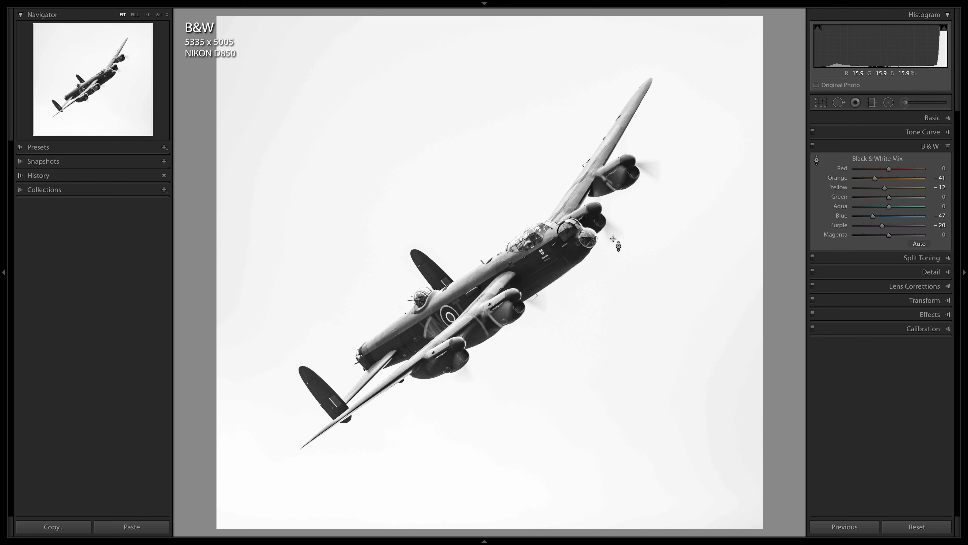
Step: Set the sharpening Masking to 43 so that only the aircraft's edges are sharpened, using the mask preview
left_click(946, 273)
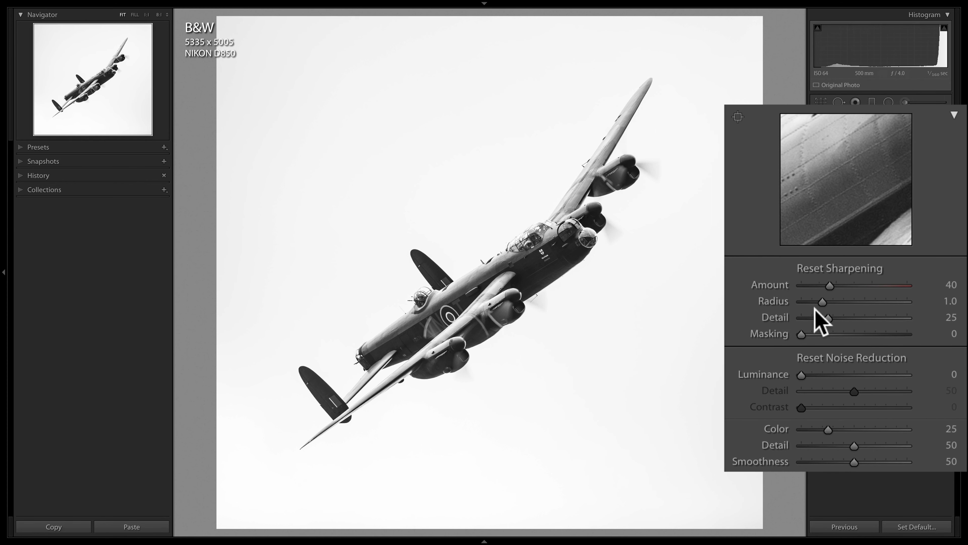
left_click_drag(801, 336, 827, 335)
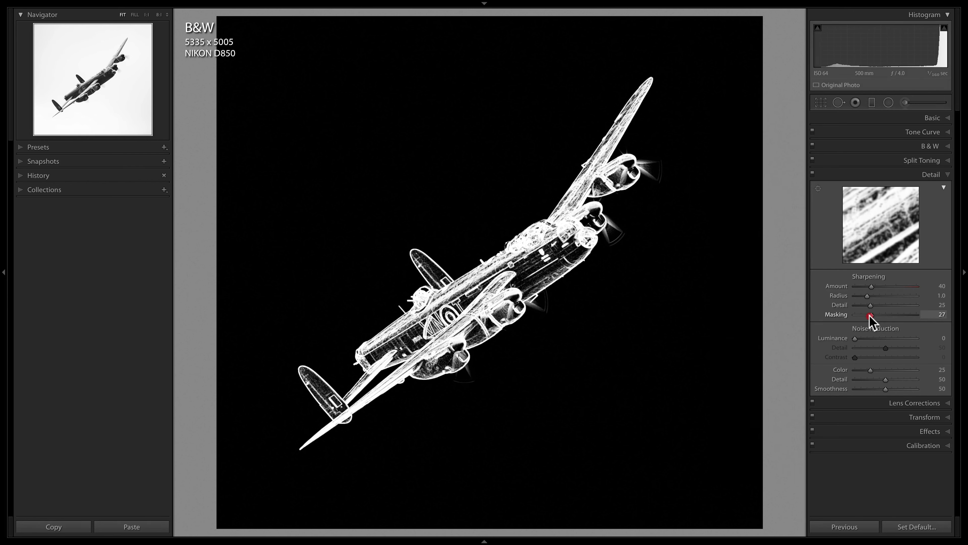
left_click_drag(869, 316, 880, 316)
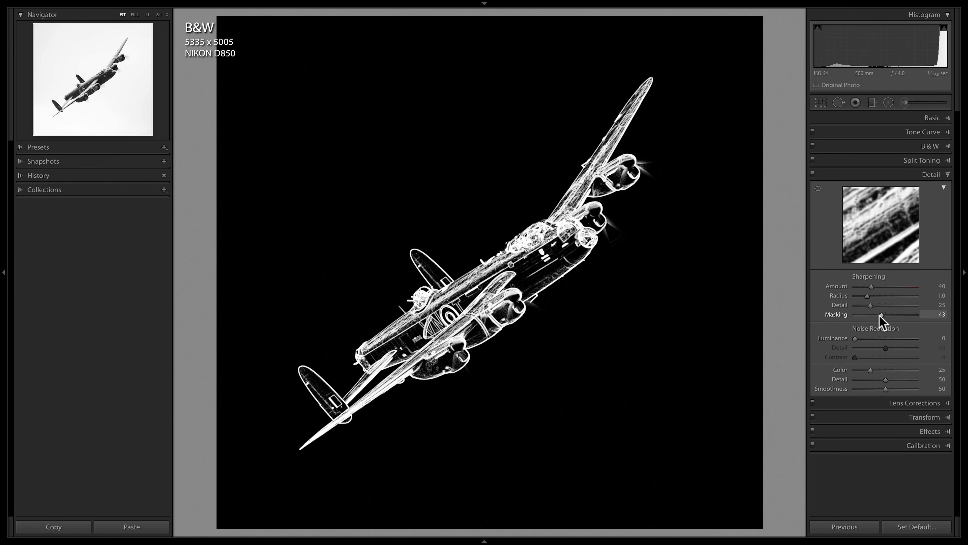
left_click_drag(880, 315, 880, 315)
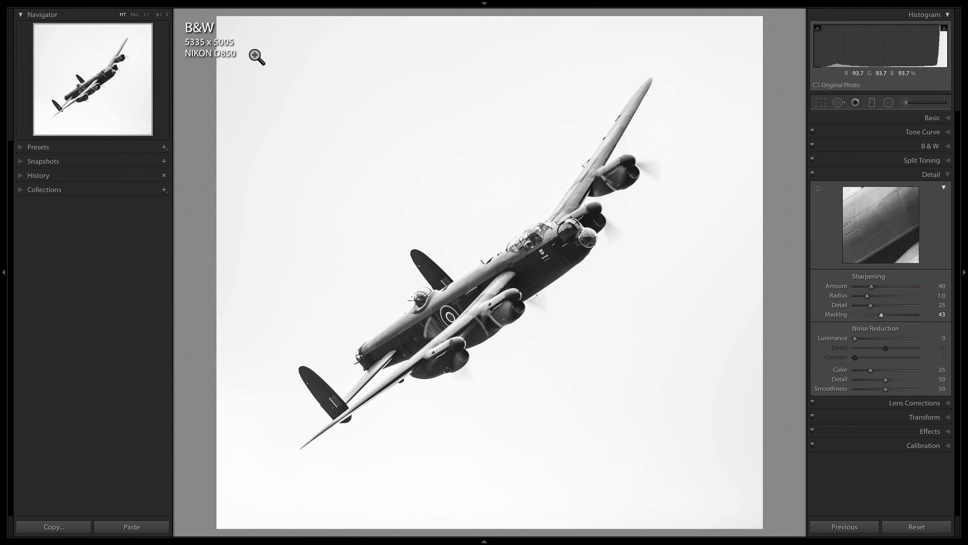
Step: Examine the fuselage and cockpit in close-up and compare them with the whole photo
left_click(159, 14)
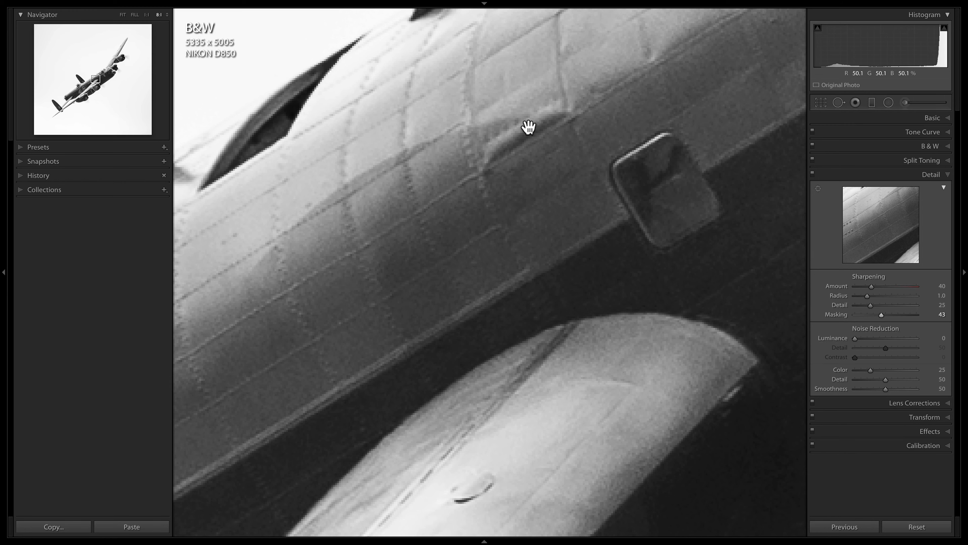
left_click(537, 127)
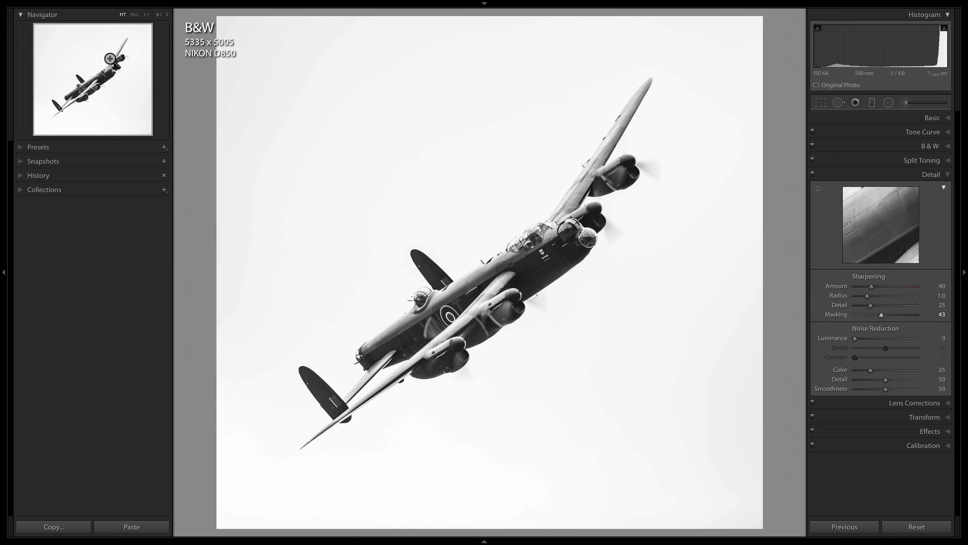
left_click(159, 14)
left_click_drag(101, 45, 104, 71)
key("z")
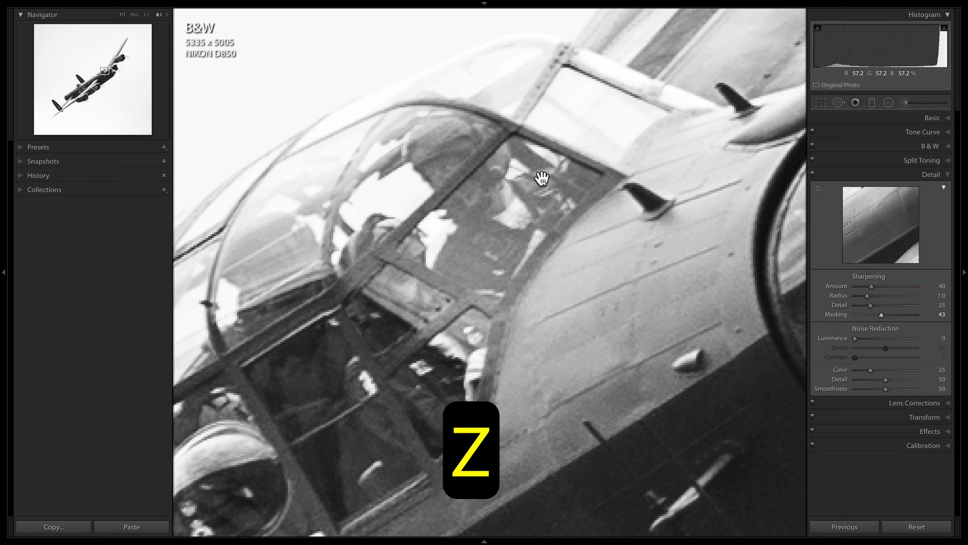
key("z")
key("z")
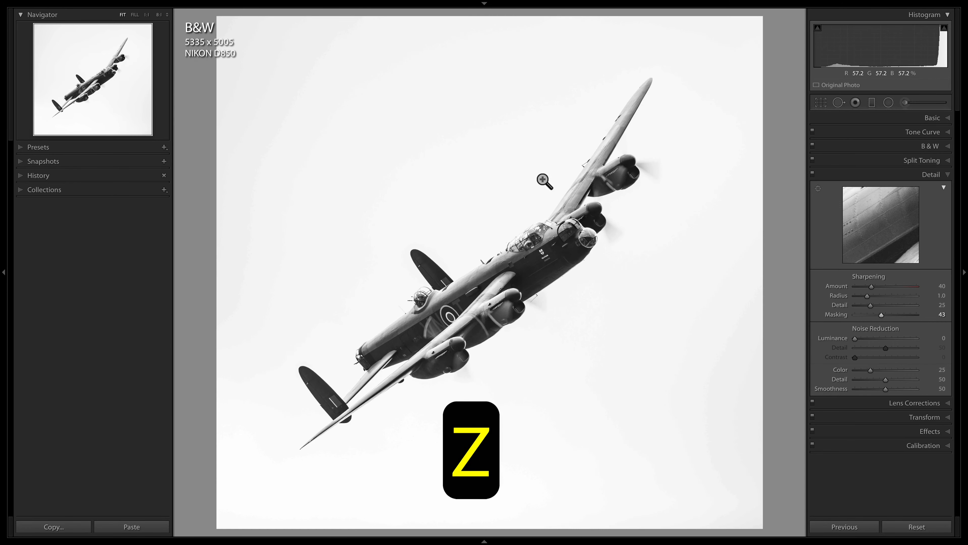
key("z")
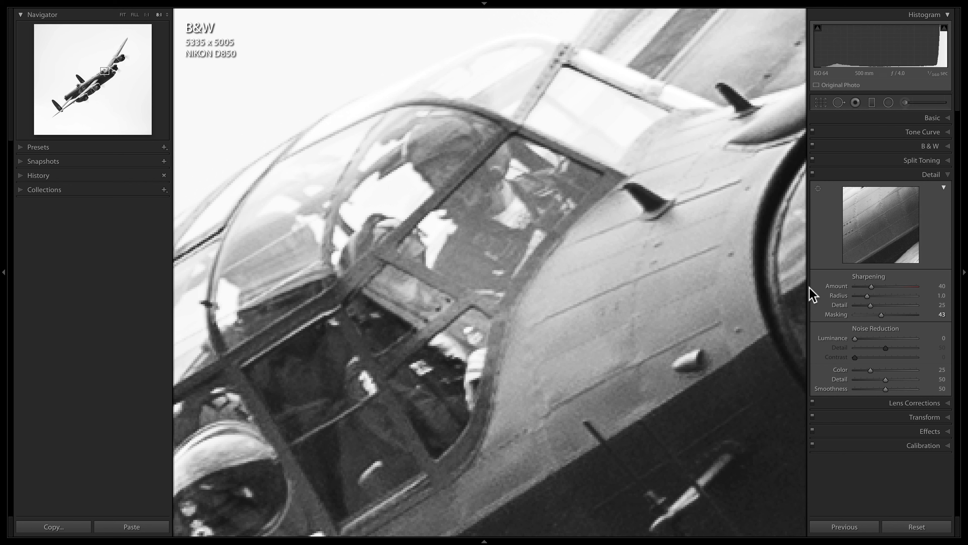
Step: Try lower and higher sharpening strengths on the cockpit area and set the Amount to 69
mouse_move(872, 286)
left_mouse_down()
mouse_move(913, 286)
mouse_move(858, 287)
left_mouse_up()
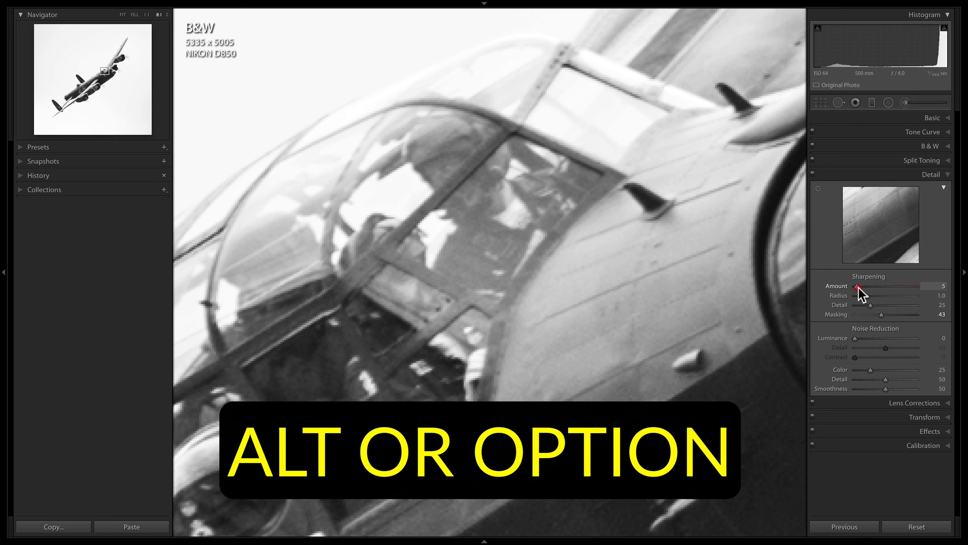
mouse_move(858, 287)
left_mouse_down()
mouse_move(897, 286)
mouse_move(864, 287)
left_mouse_up()
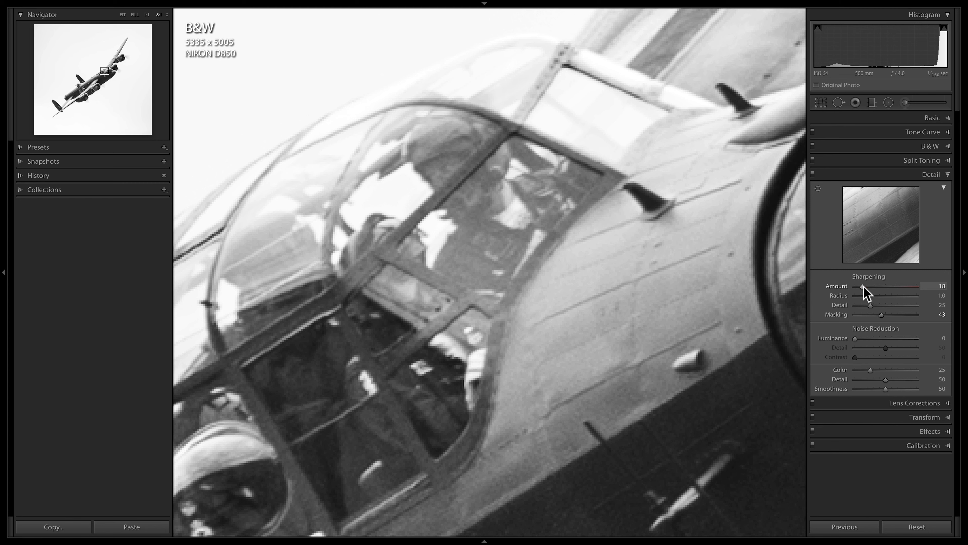
left_click(864, 287)
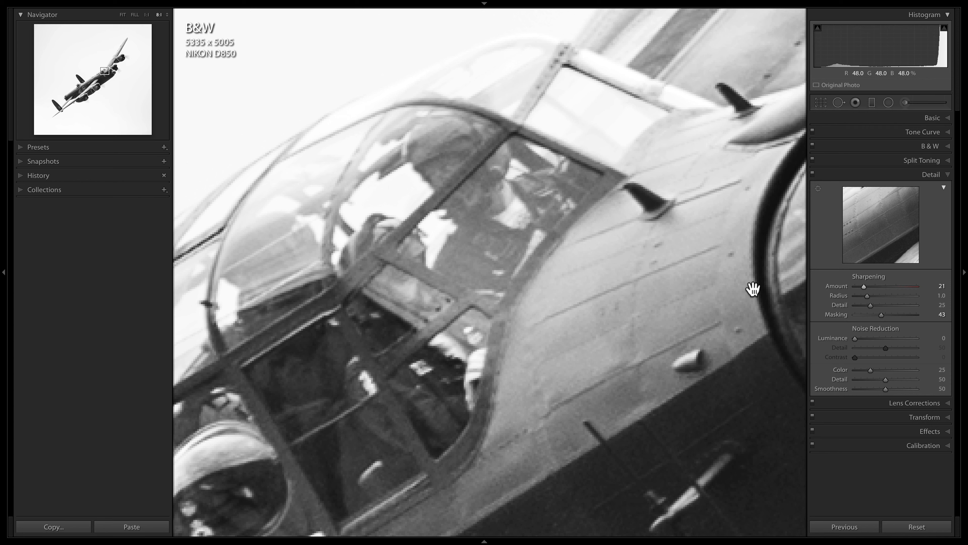
key("alt")
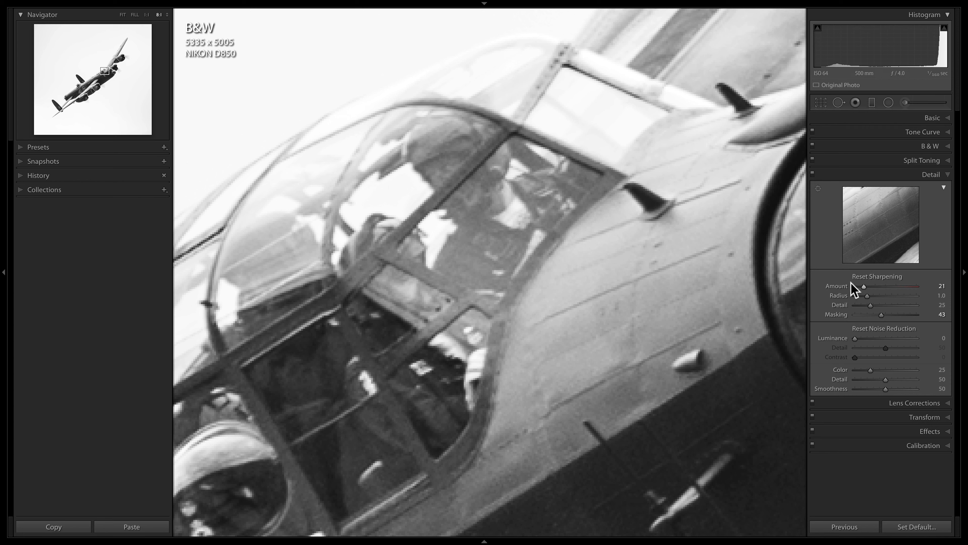
left_click_drag(864, 286, 878, 286)
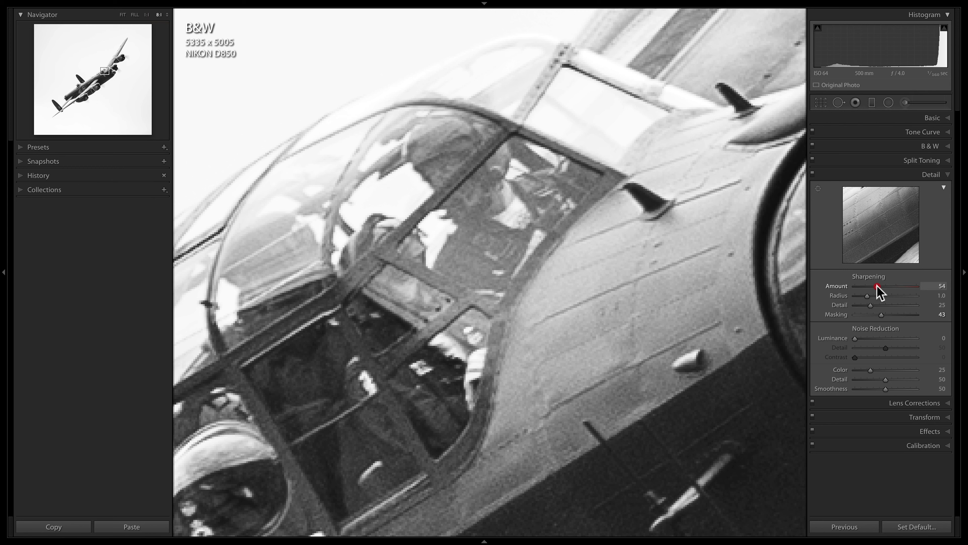
left_click_drag(877, 286, 884, 287)
key("alt")
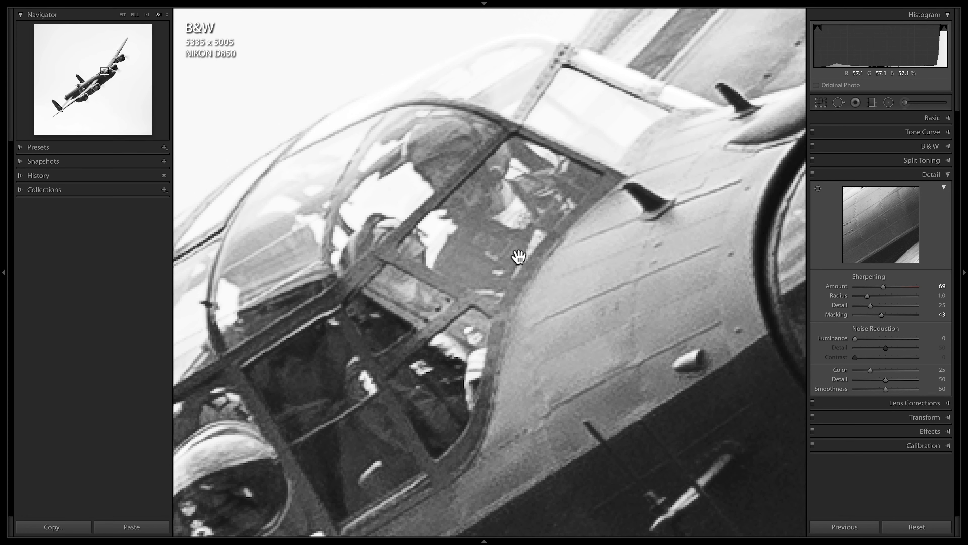
Step: Set the sharpening Radius to 1.3, judging the edges around the cockpit in the preview
key("alt")
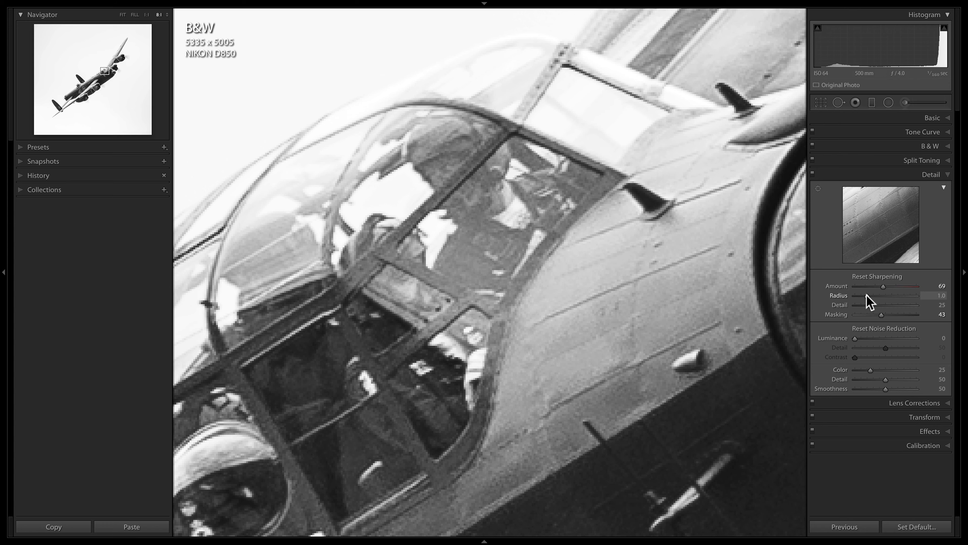
left_click_drag(866, 295, 844, 292)
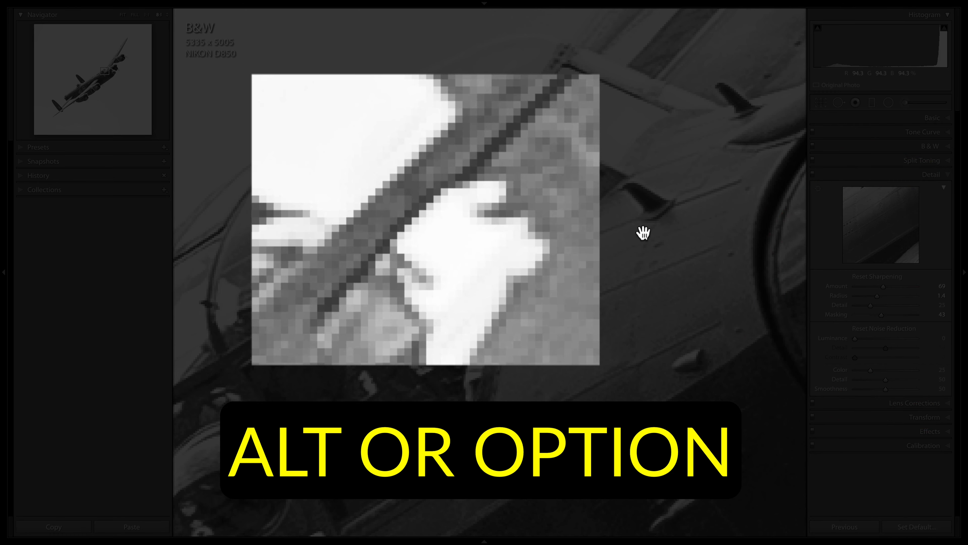
mouse_move(877, 296)
left_mouse_down()
mouse_move(904, 296)
mouse_move(873, 294)
left_mouse_up()
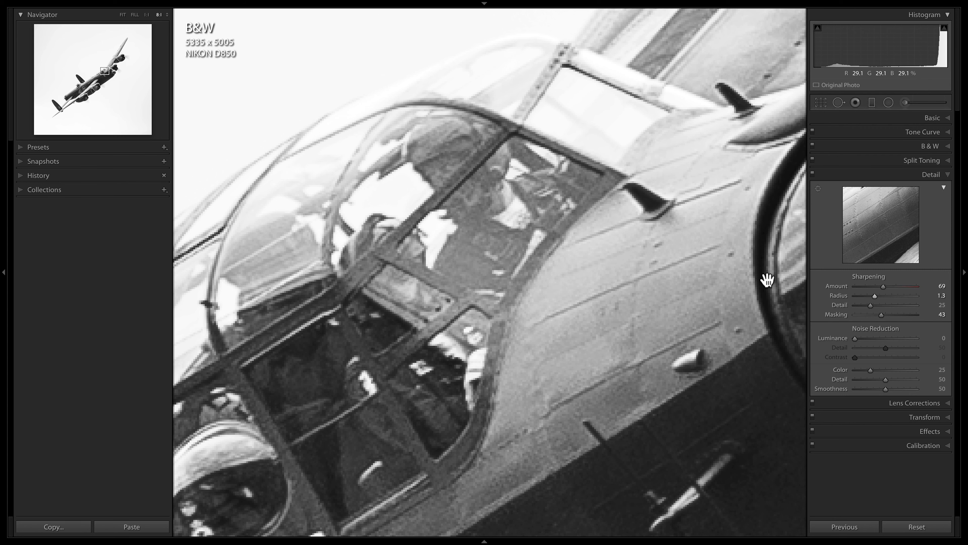
Step: Try several sharpening Detail values with the grayscale preview and set Detail to 18
key("alt")
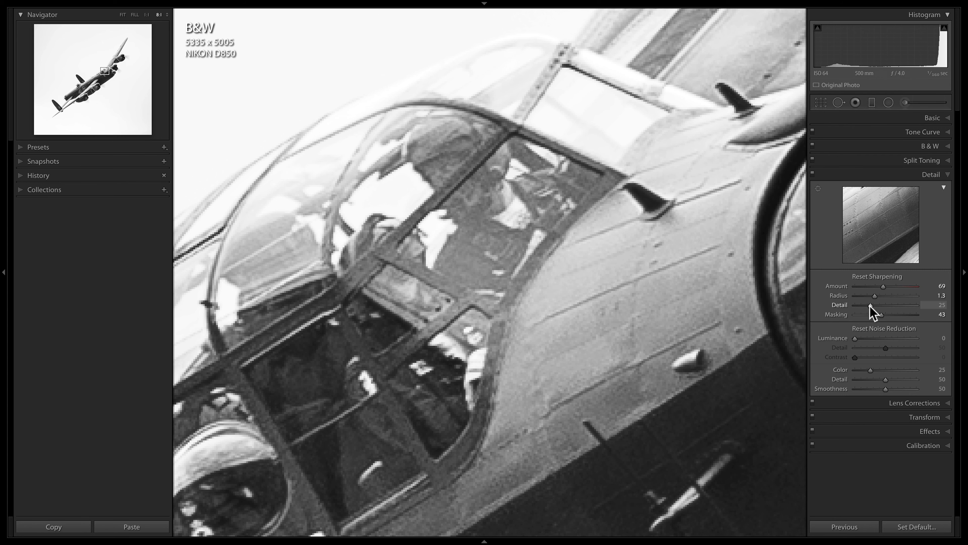
left_click_drag(870, 306, 867, 306)
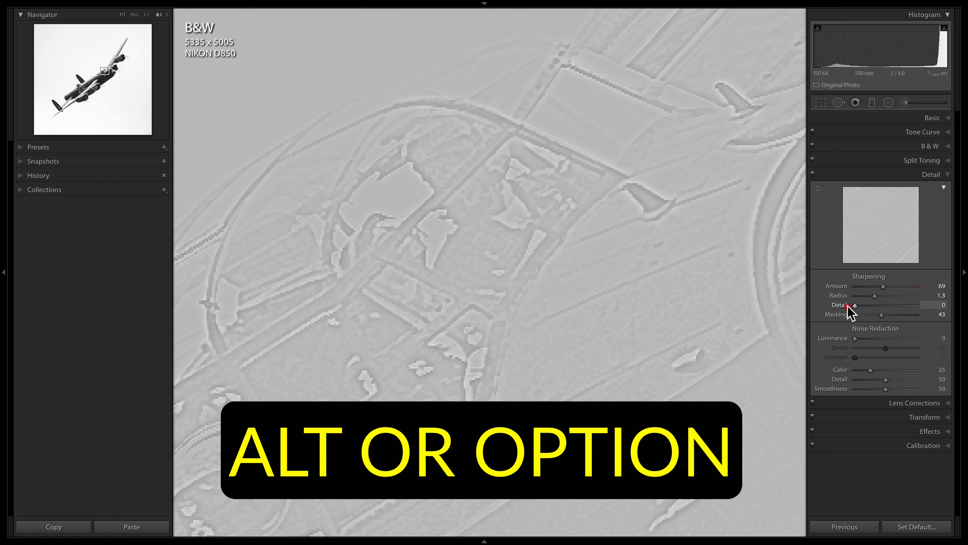
left_click_drag(848, 307, 866, 306)
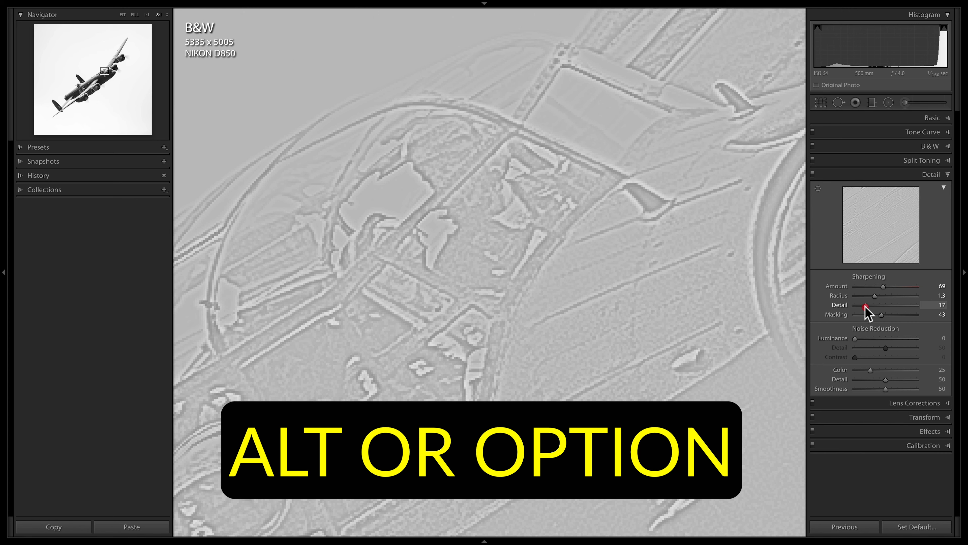
left_click_drag(866, 306, 864, 306)
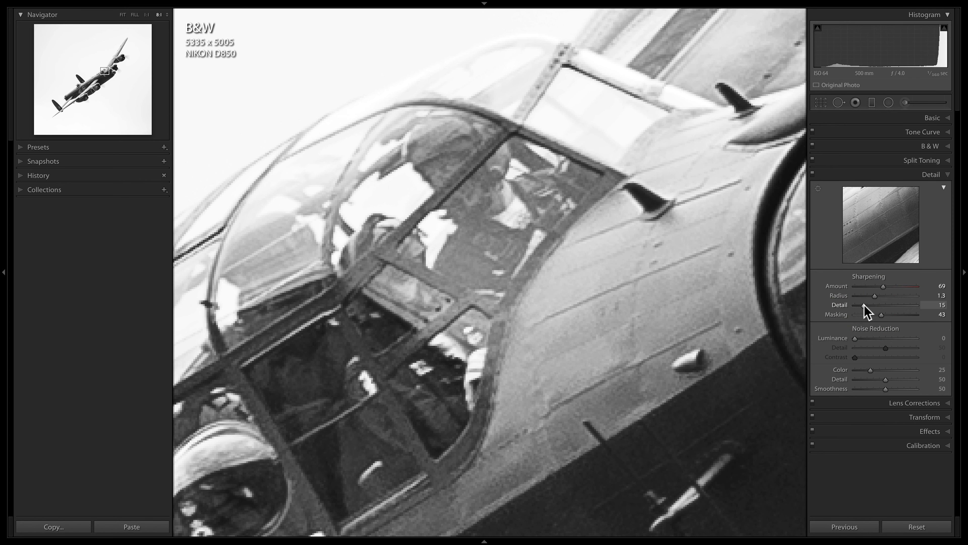
left_click_drag(864, 307, 867, 307)
Step: Set the Luminance noise reduction to 9 and check the sharpened bomber as a whole and in close-up
key("alt")
left_click_drag(854, 339, 860, 340)
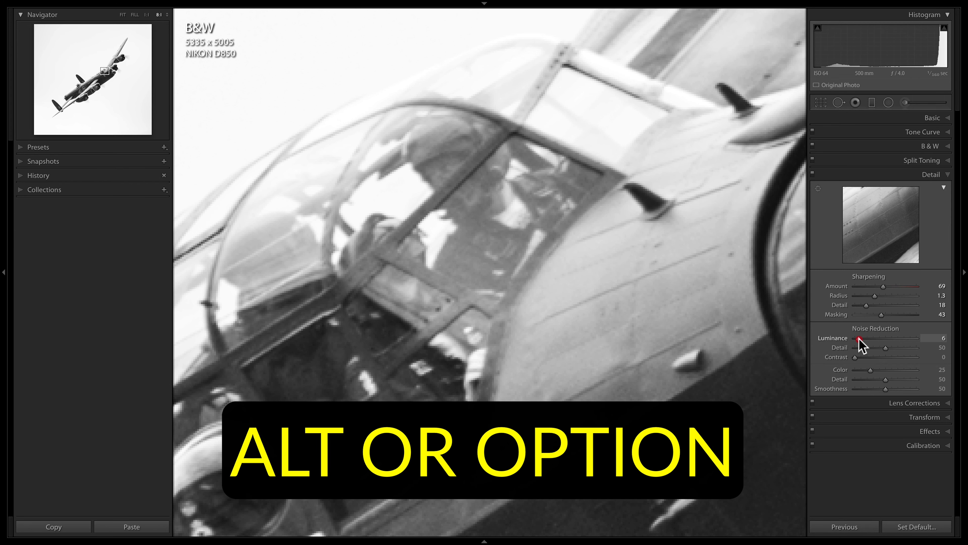
left_click_drag(859, 340, 861, 340)
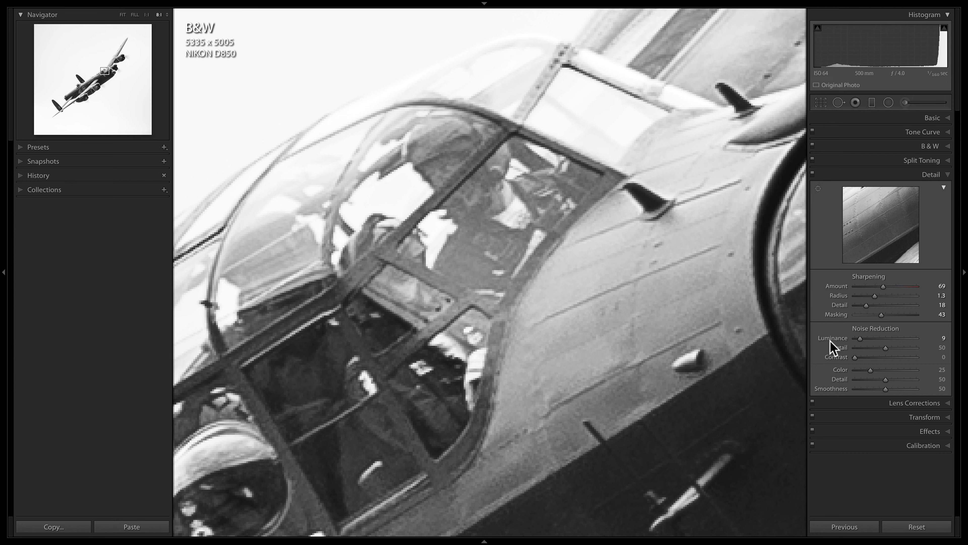
key("z")
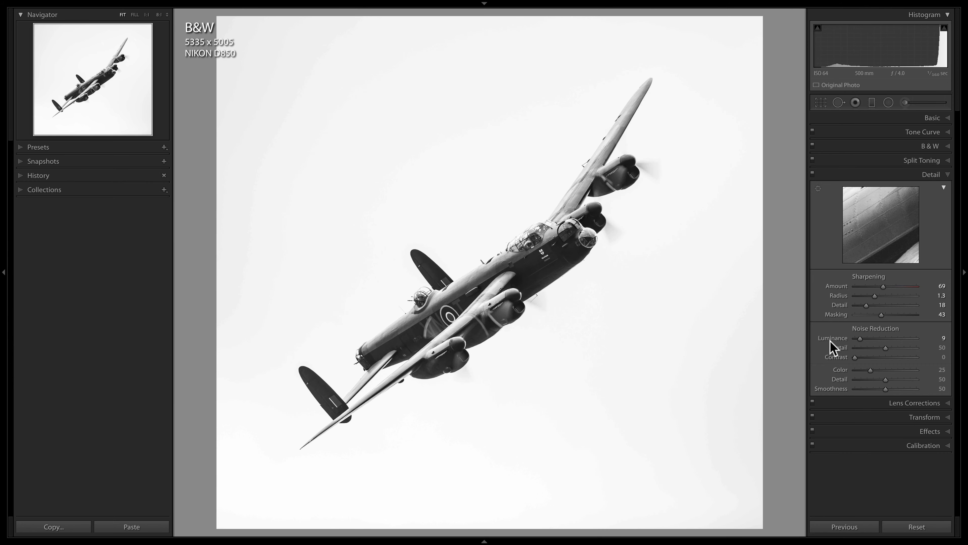
left_click(147, 15)
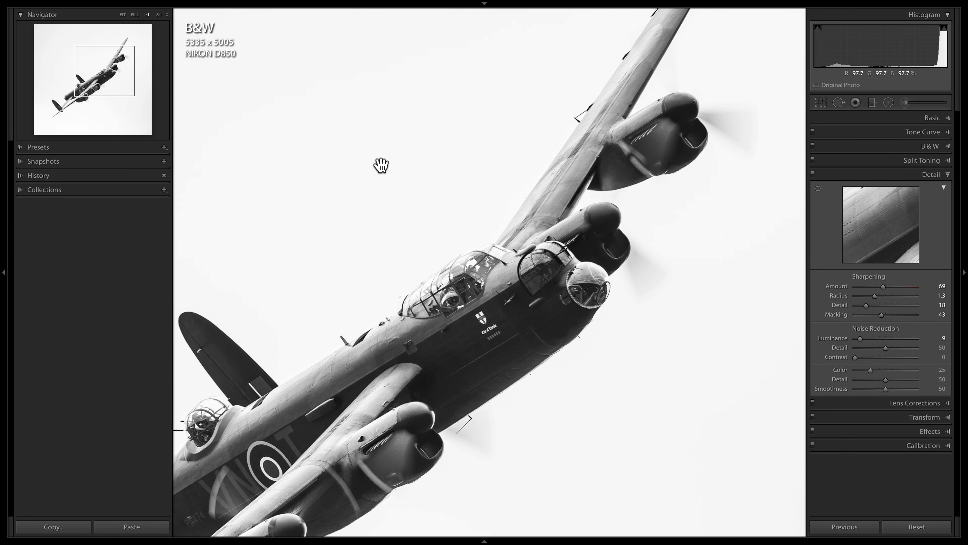